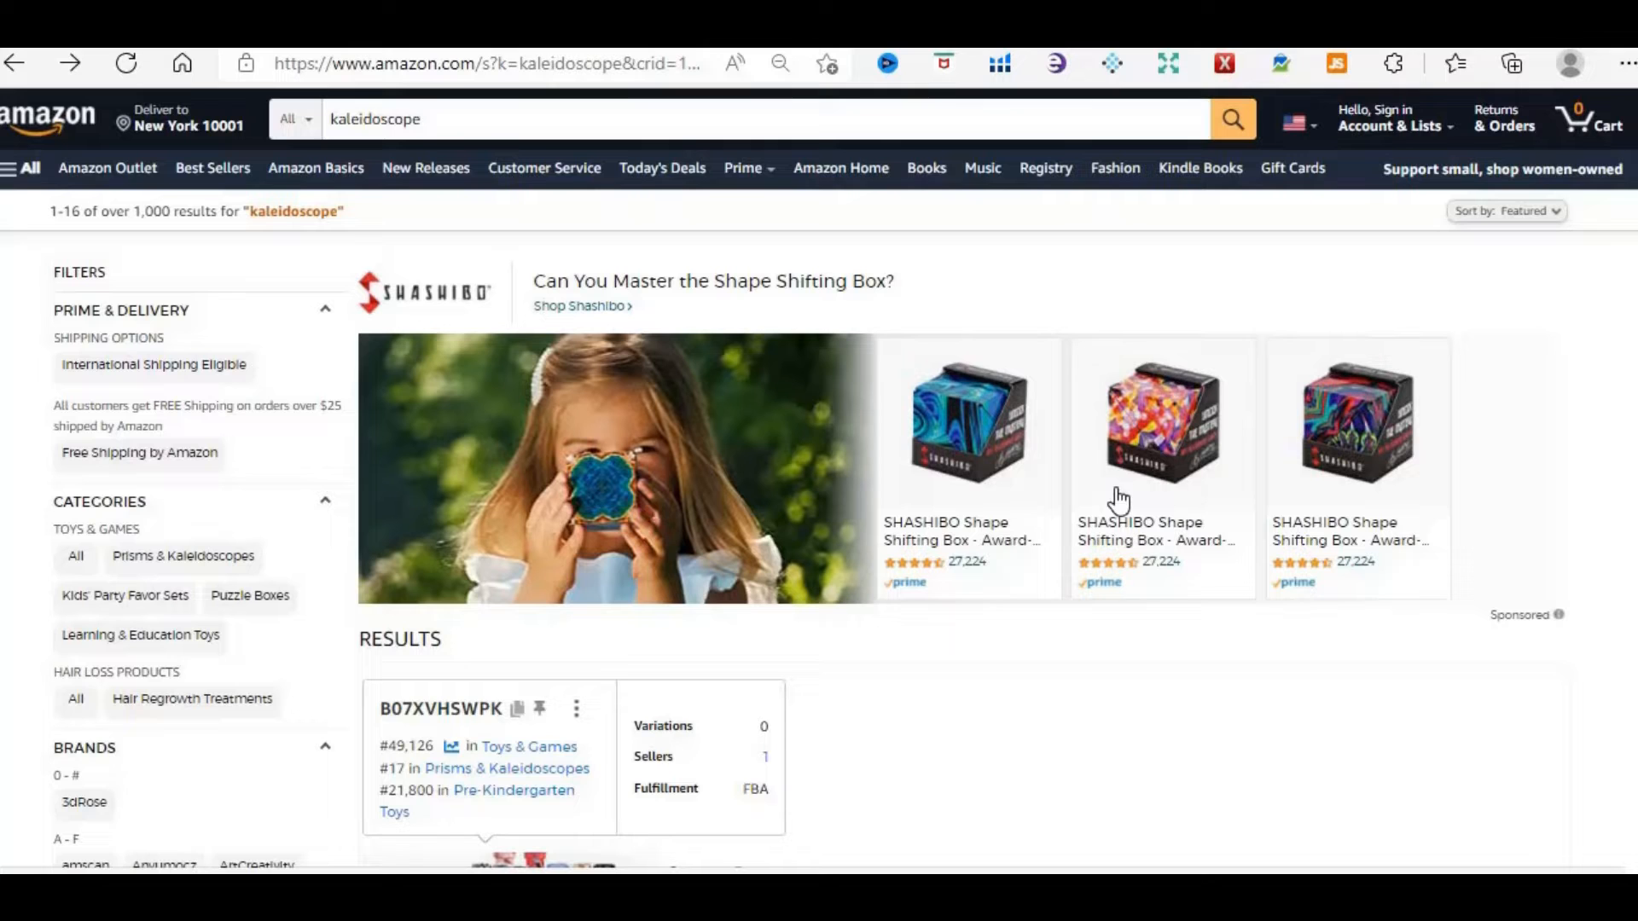
View the sponsored SHASHIBO product page, then search Amazon for kaleidoscope in All Departments
{"action": "left_click", "coordinate": [1119, 499]}
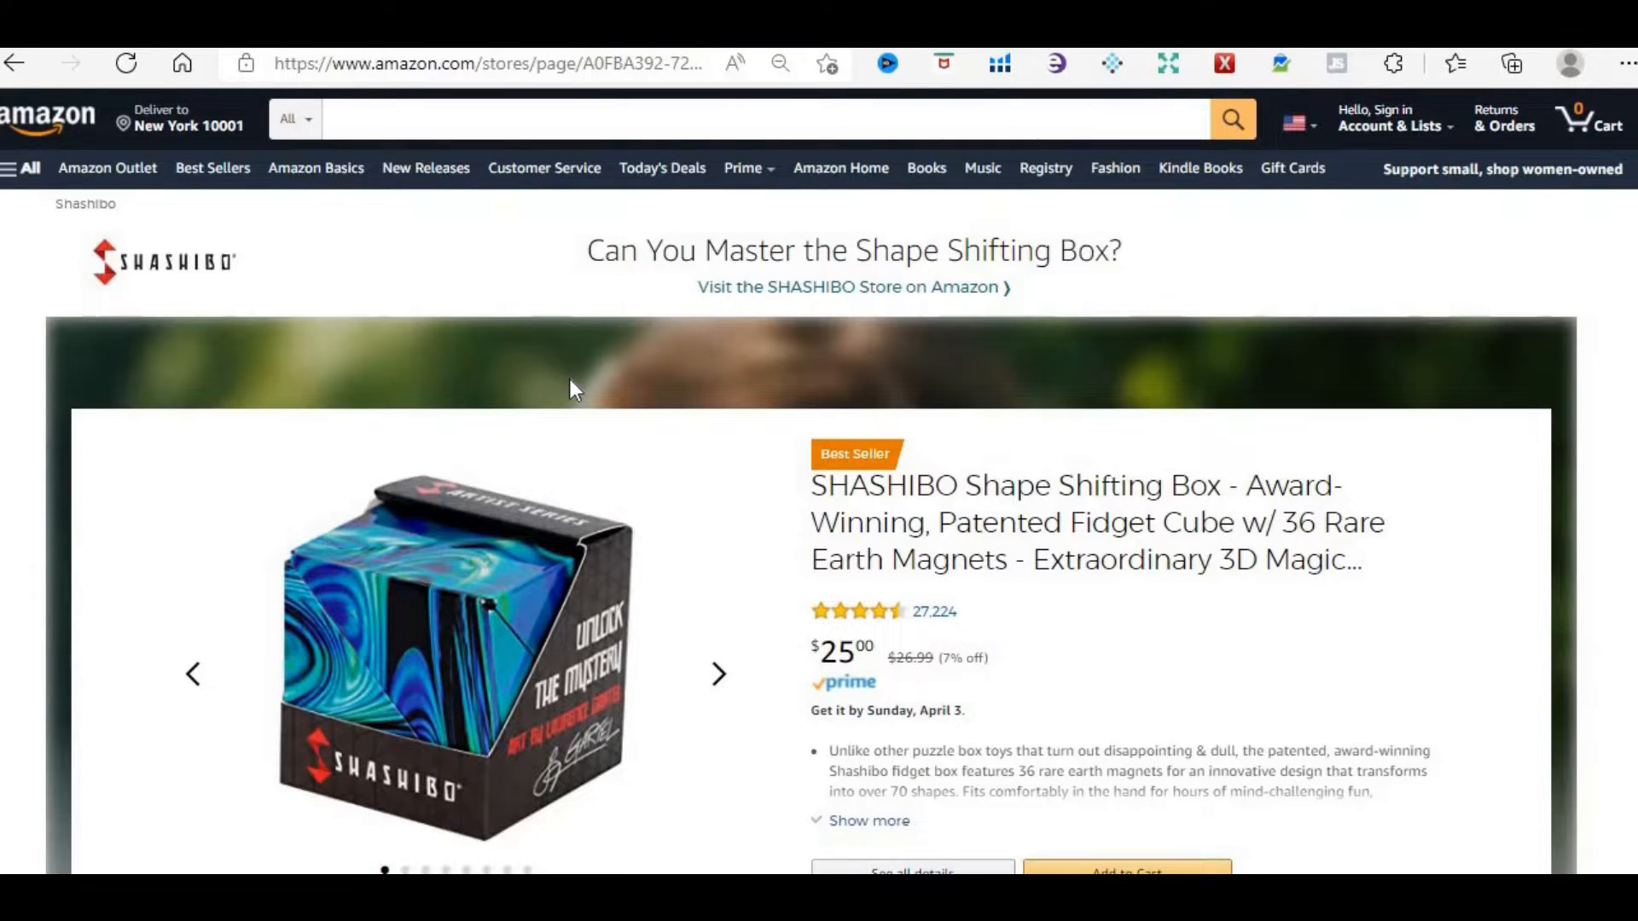
{"action": "left_click", "coordinate": [367, 119]}
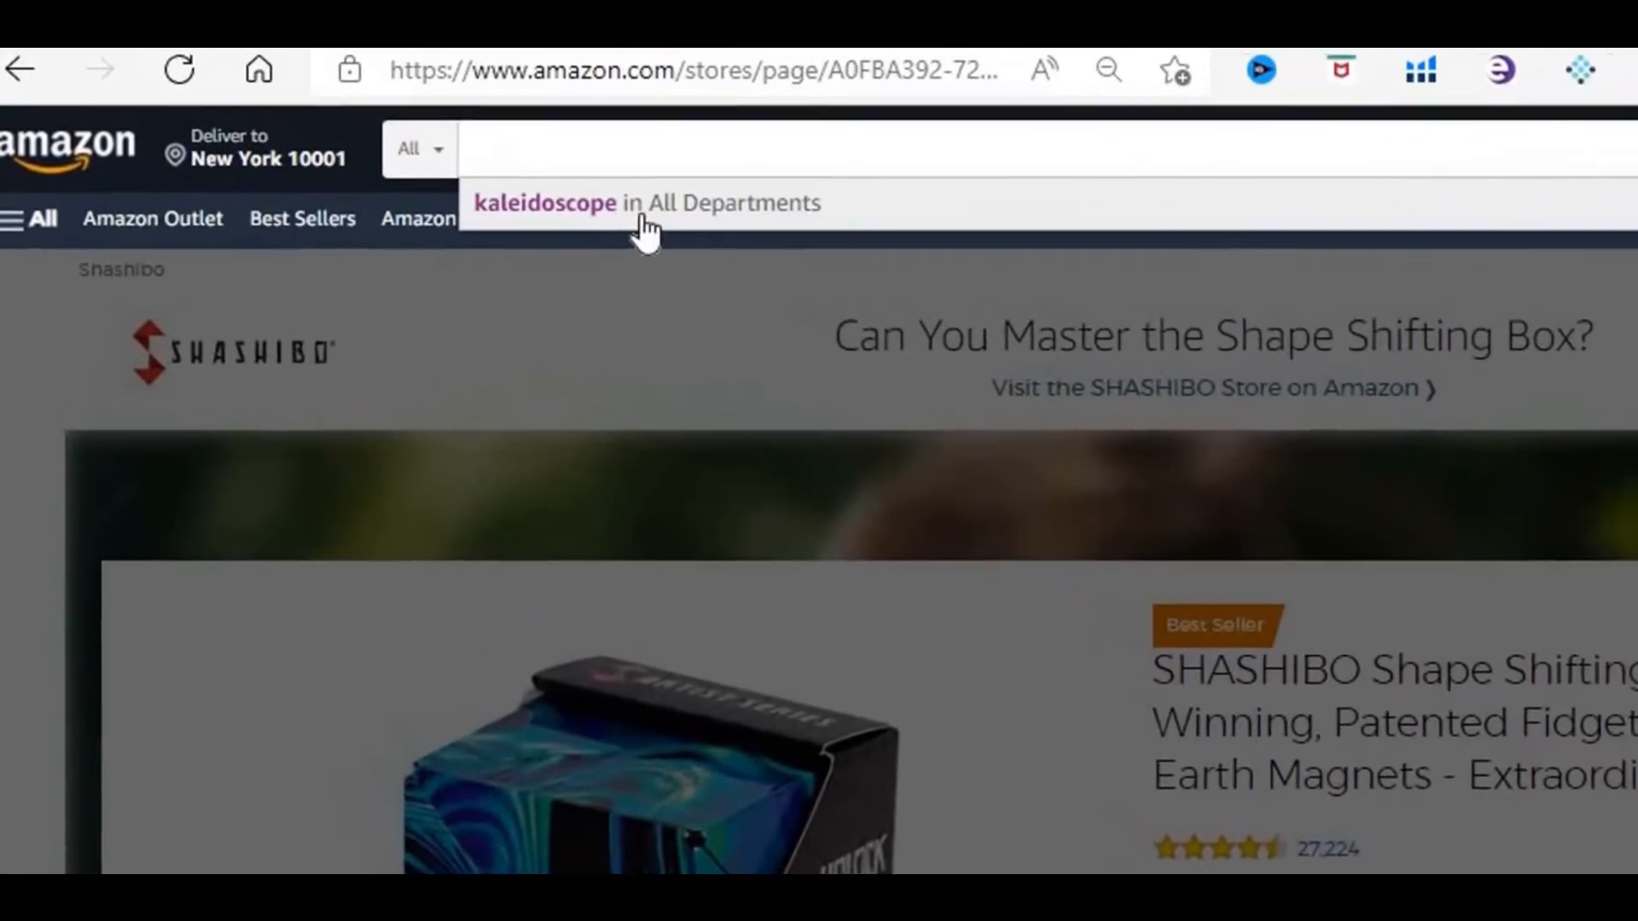
{"action": "left_click", "coordinate": [537, 201]}
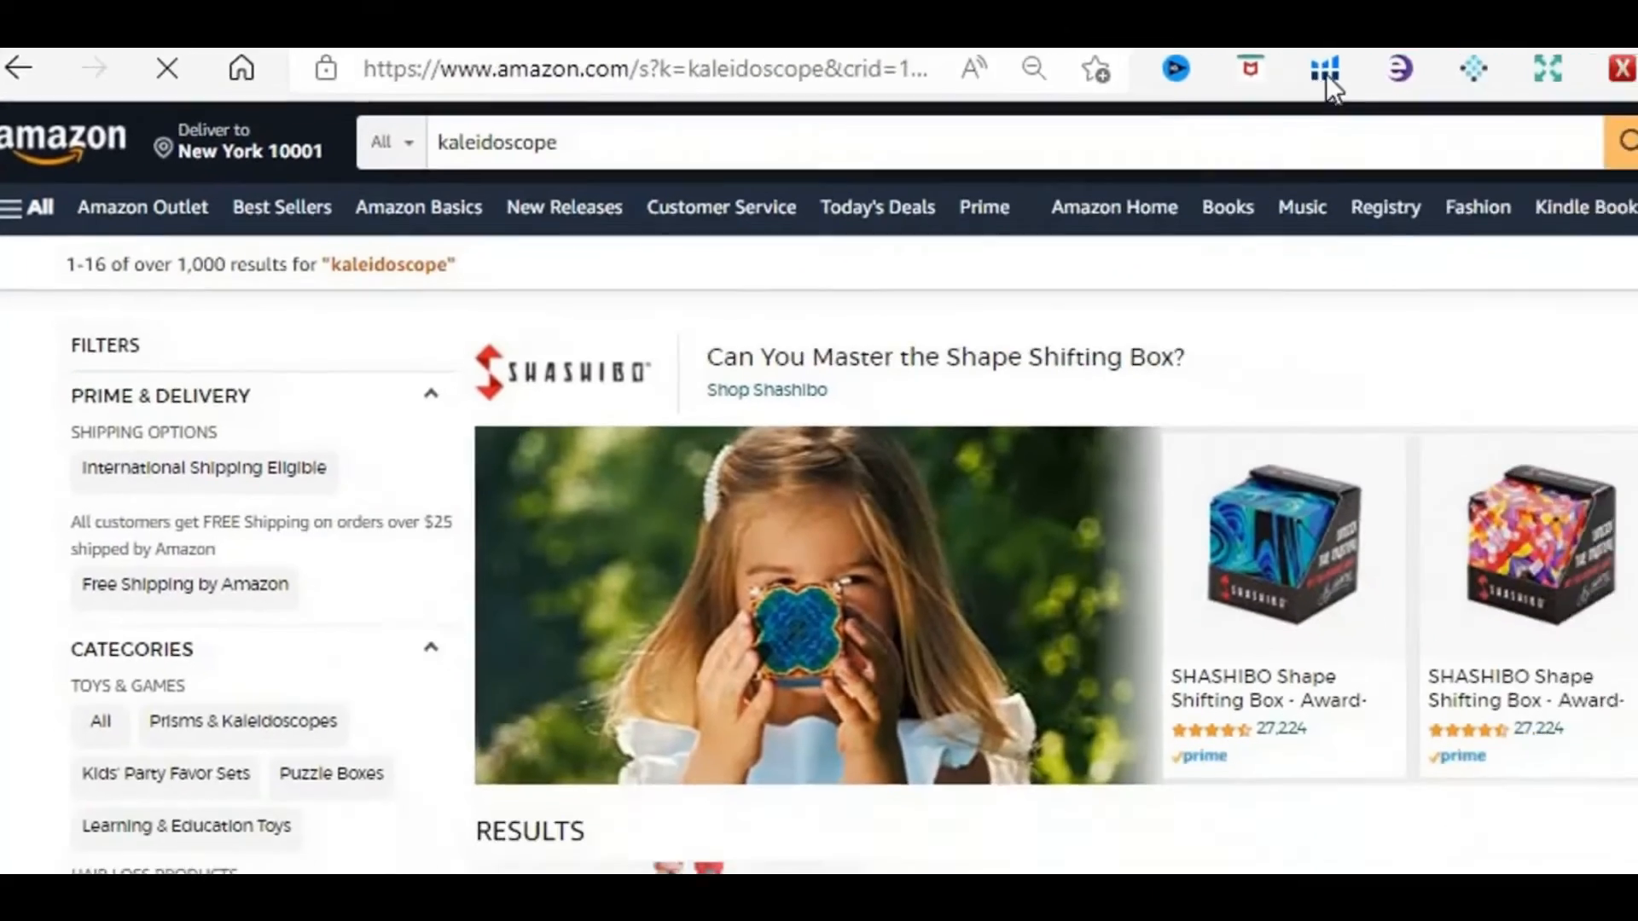
Run Helium 10's Xray product research on the kaleidoscope results and divide the 15368 search volume by 30 in Calculator
{"action": "left_click", "coordinate": [1007, 65]}
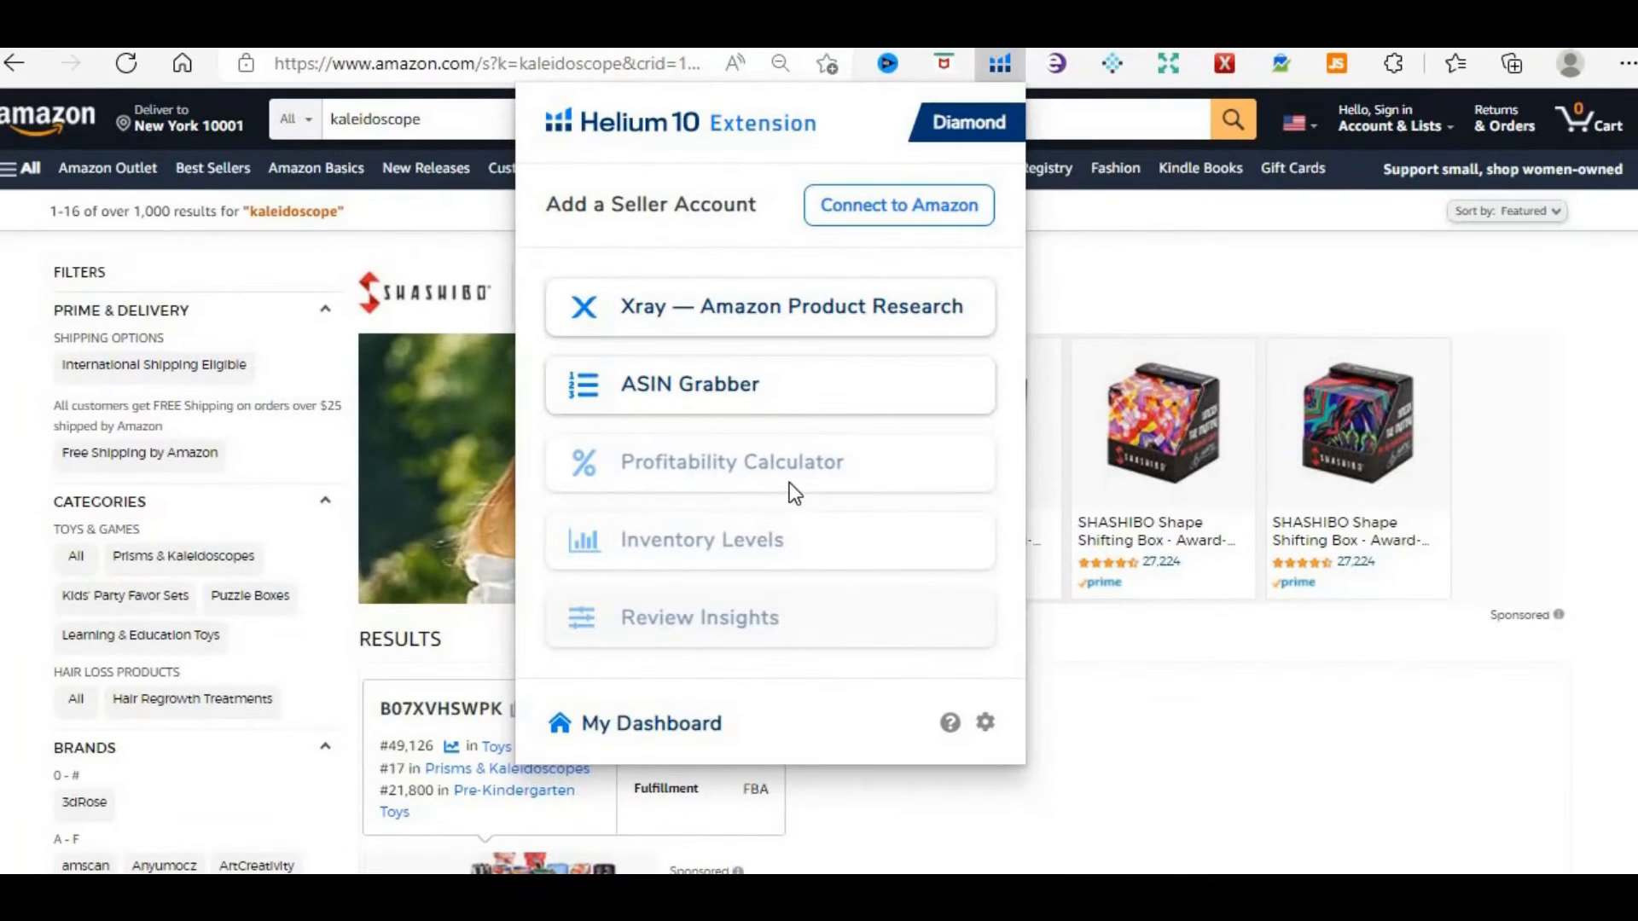
{"action": "left_click", "coordinate": [845, 328]}
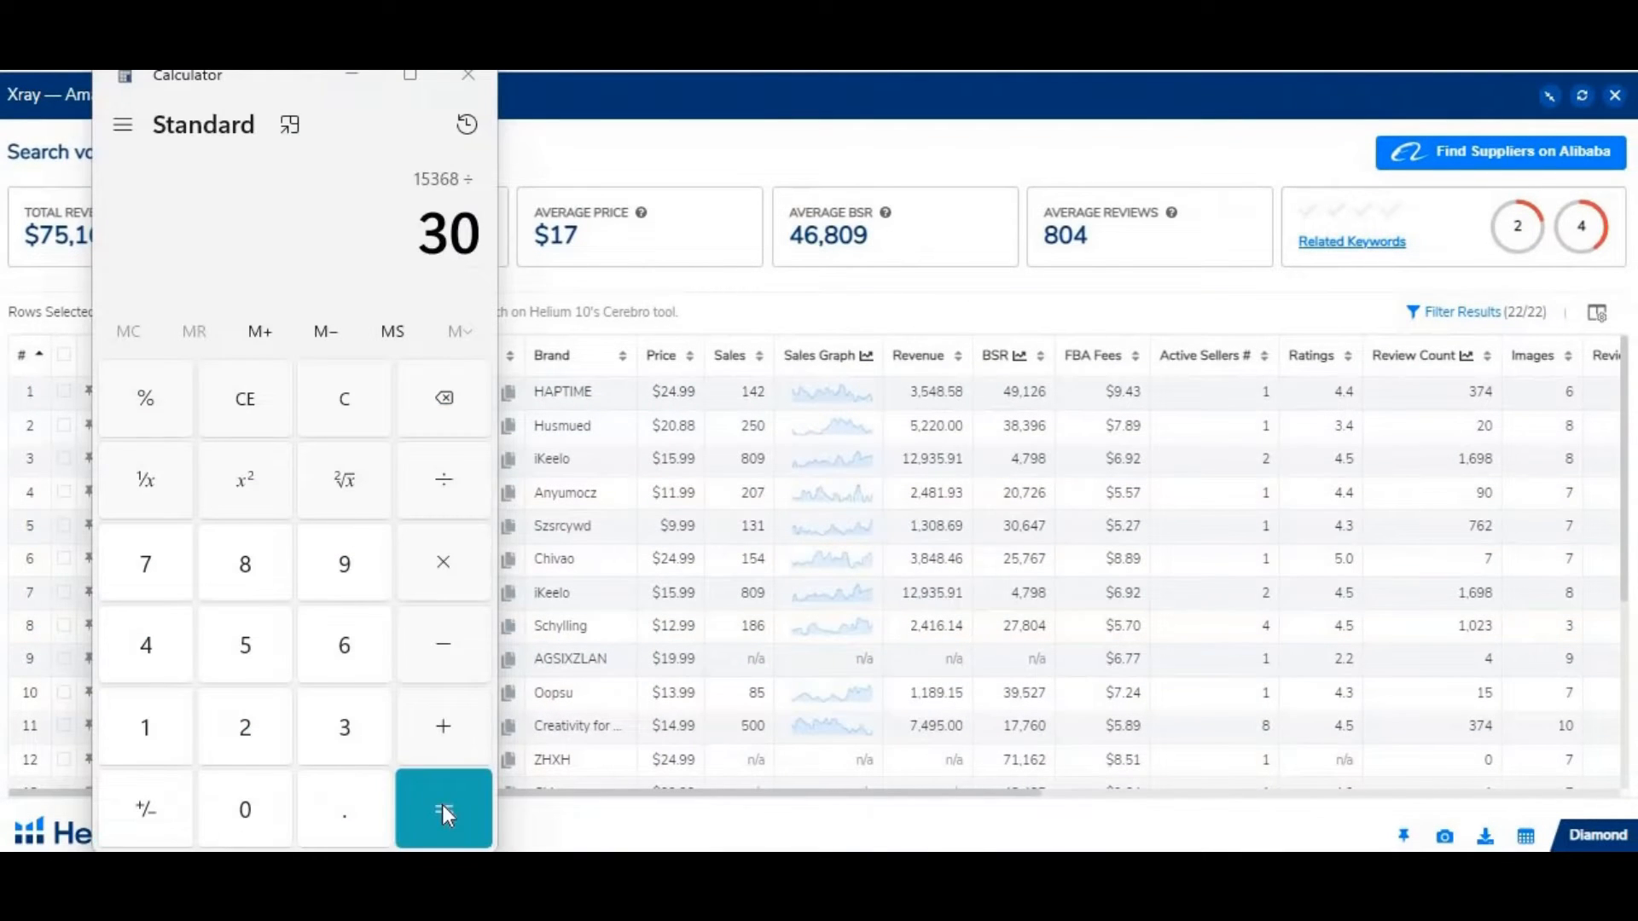
{"action": "left_click", "coordinate": [442, 806]}
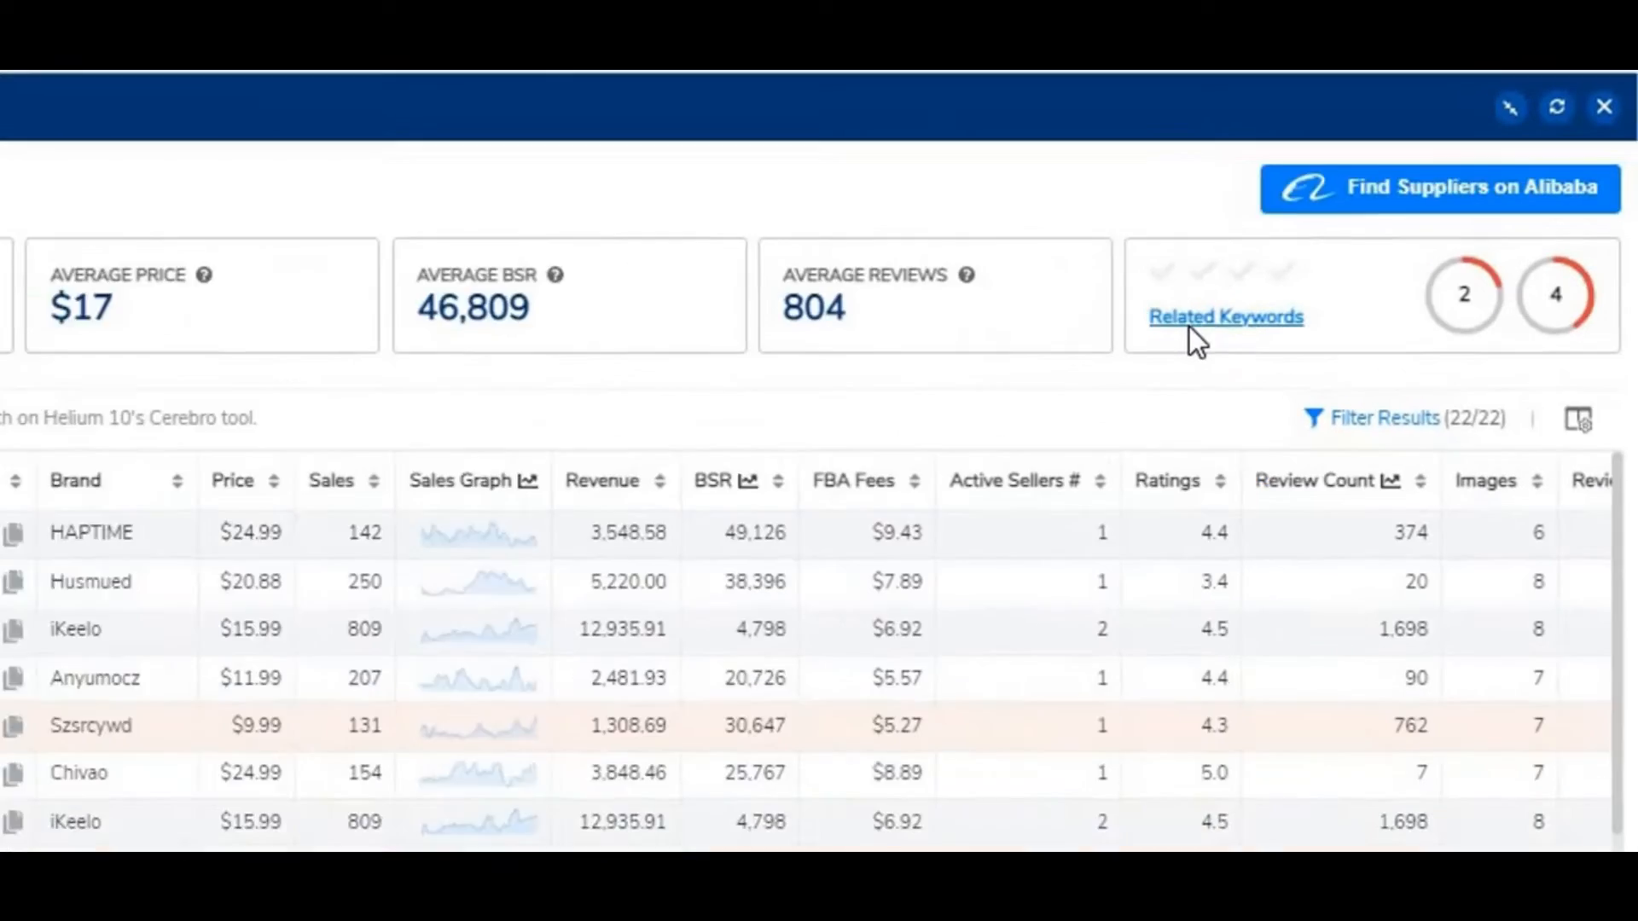
View the related keywords and check the top 10 products' review and revenue indicators in Xray
{"action": "left_click", "coordinate": [1189, 320]}
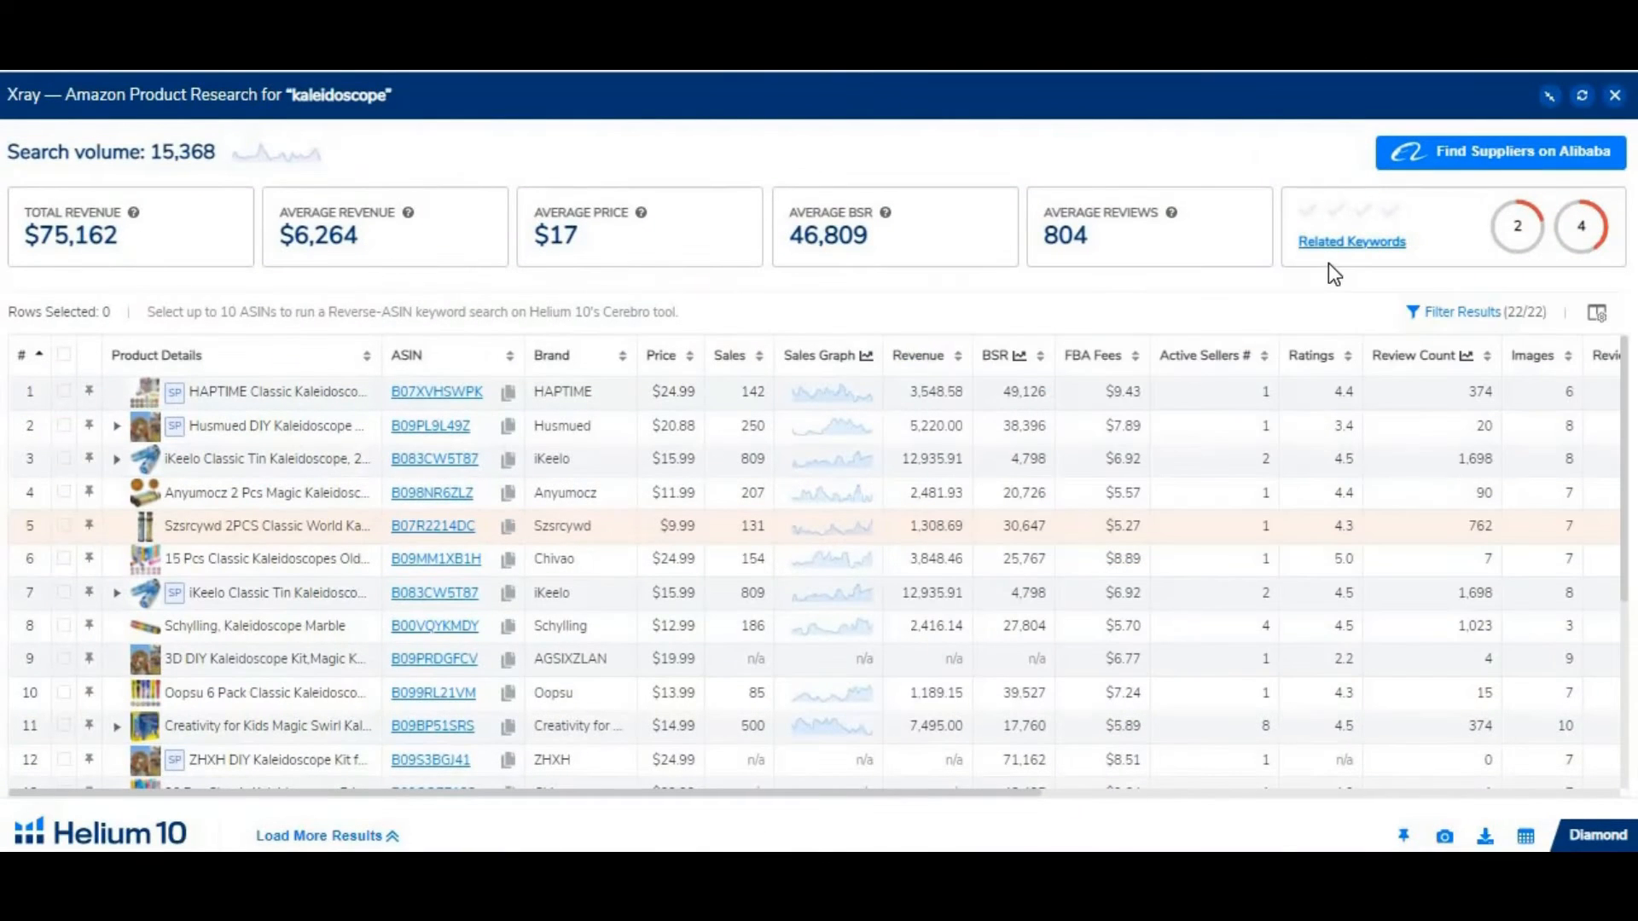
{"action": "mouse_move", "coordinate": [1497, 255]}
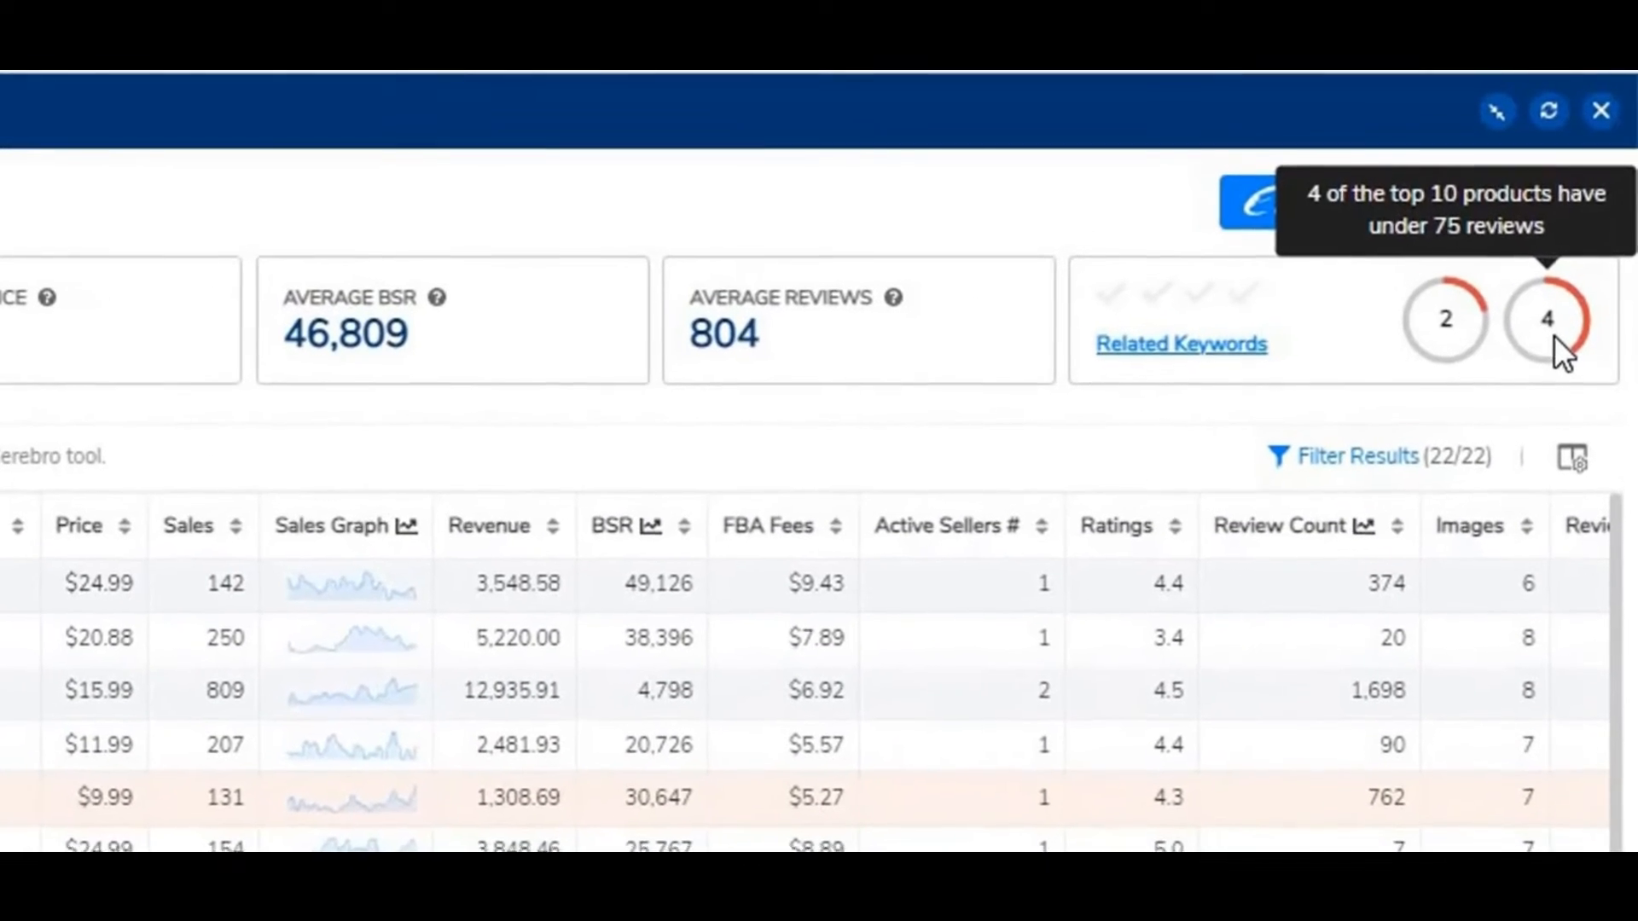
{"action": "mouse_move", "coordinate": [1452, 372]}
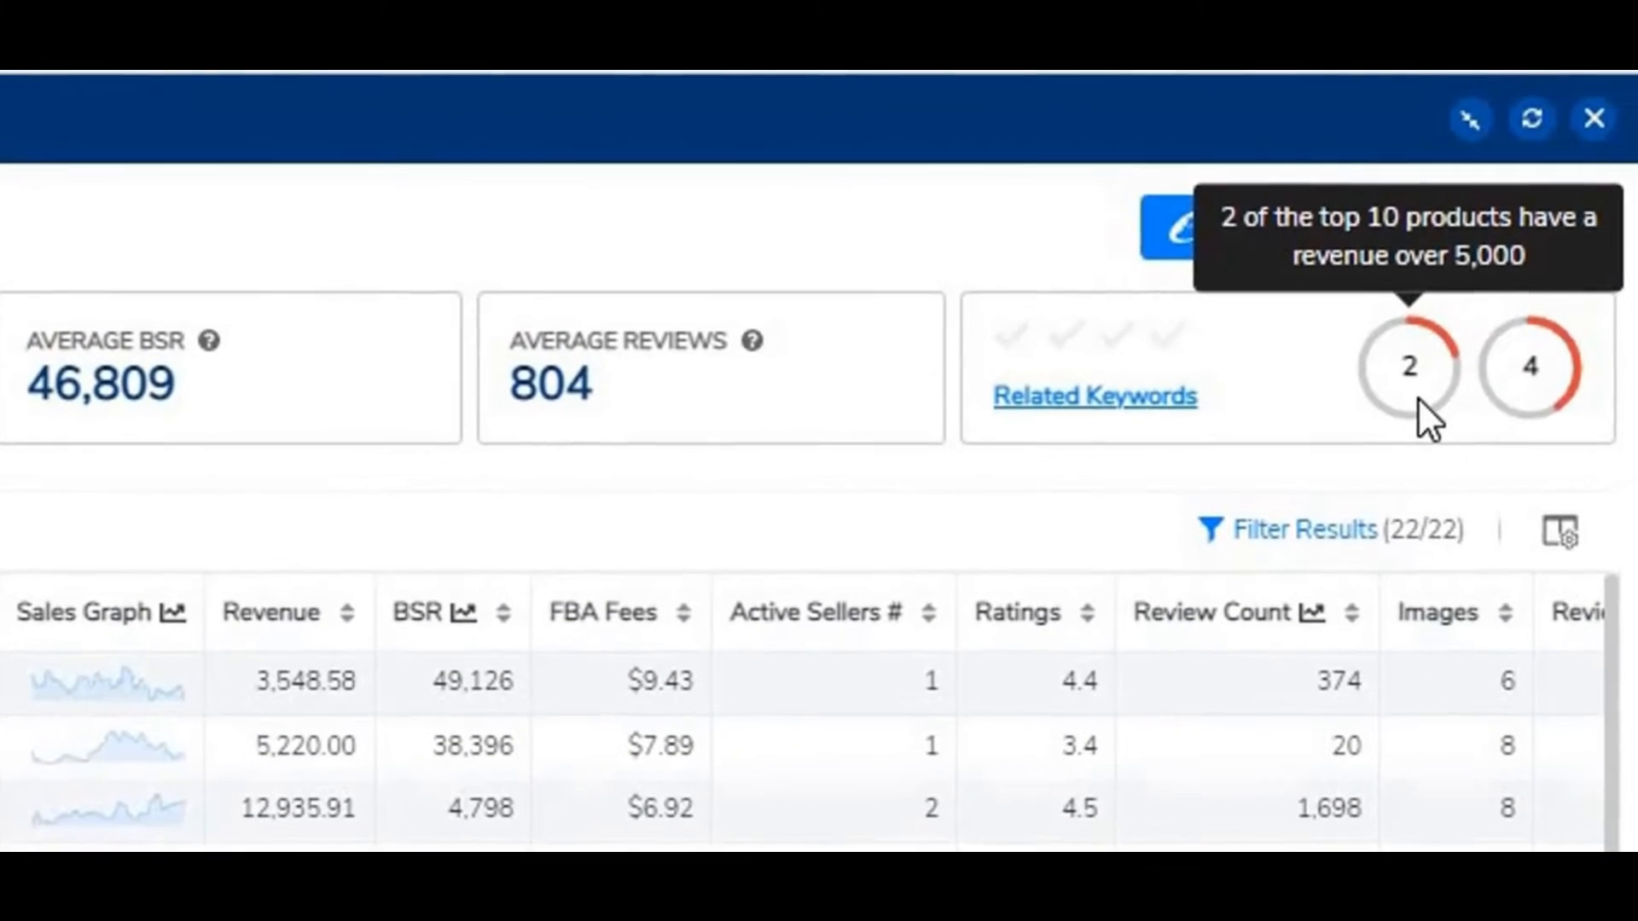
{"action": "mouse_move", "coordinate": [1387, 418]}
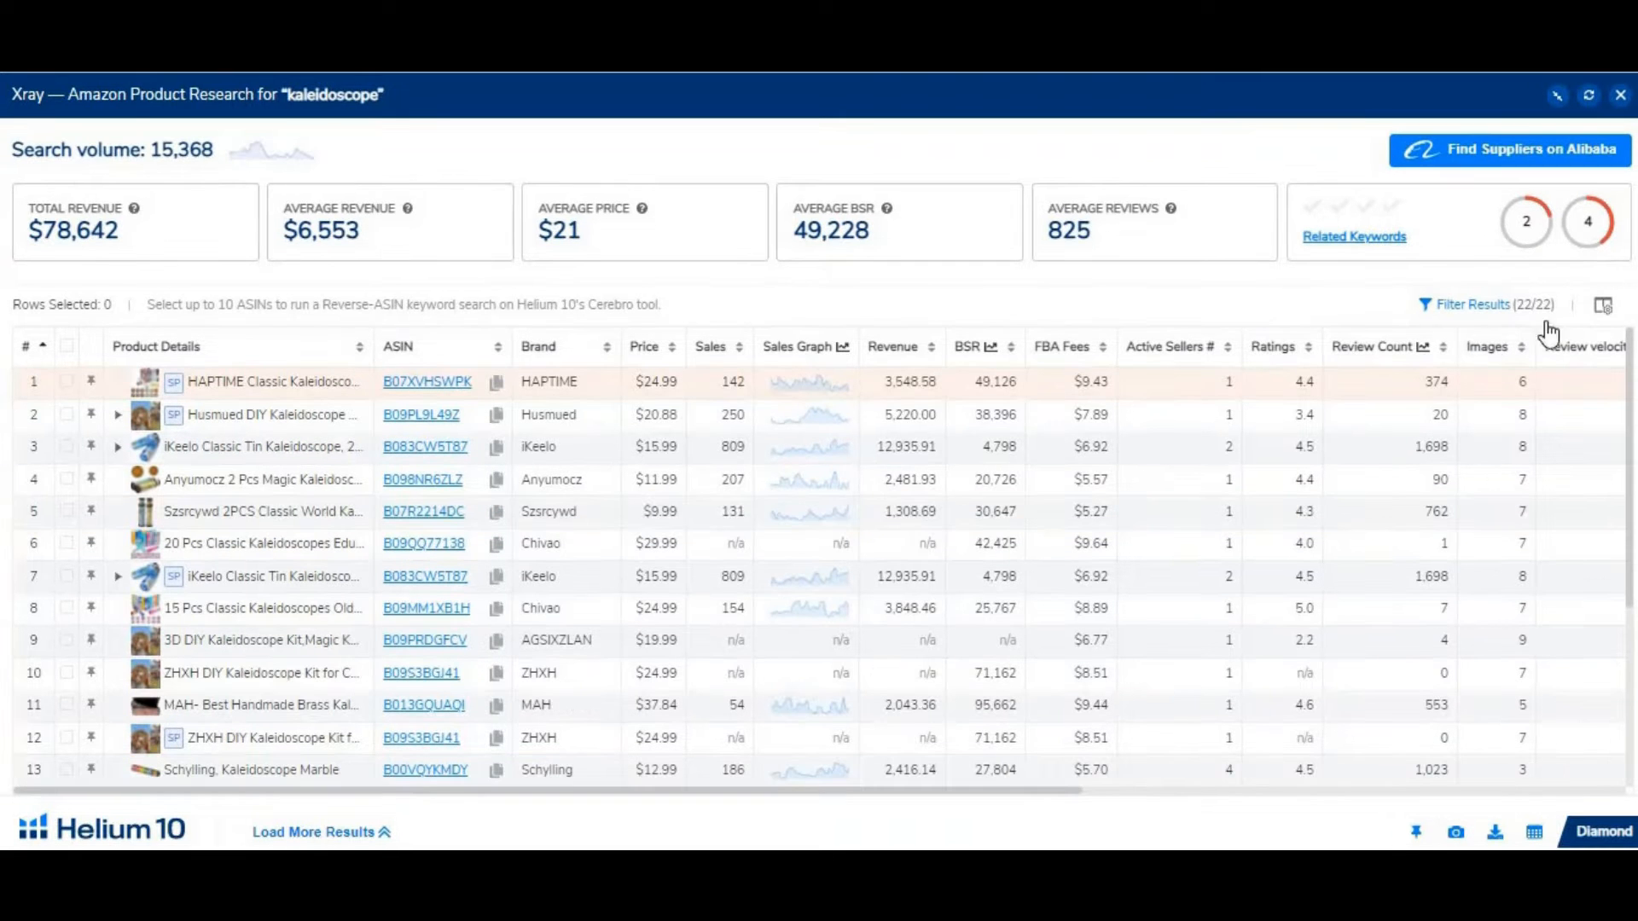
Review the column settings of the Xray results table, including the Weight option
{"action": "left_click", "coordinate": [1602, 307]}
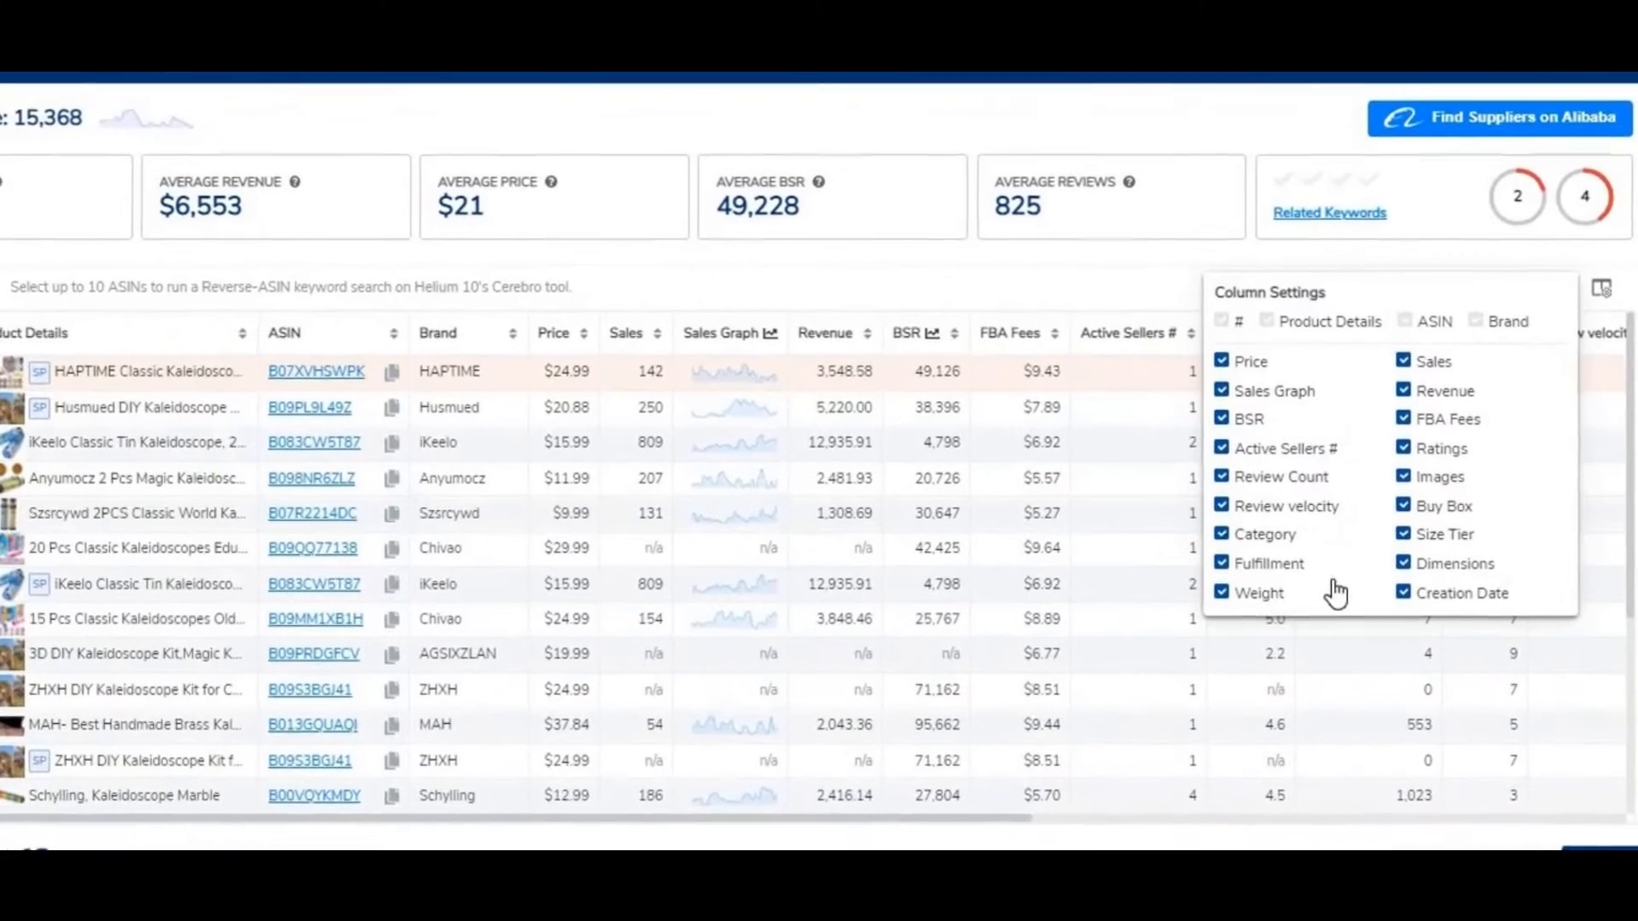
{"action": "left_click", "coordinate": [1223, 592]}
{"action": "left_click", "coordinate": [1123, 620]}
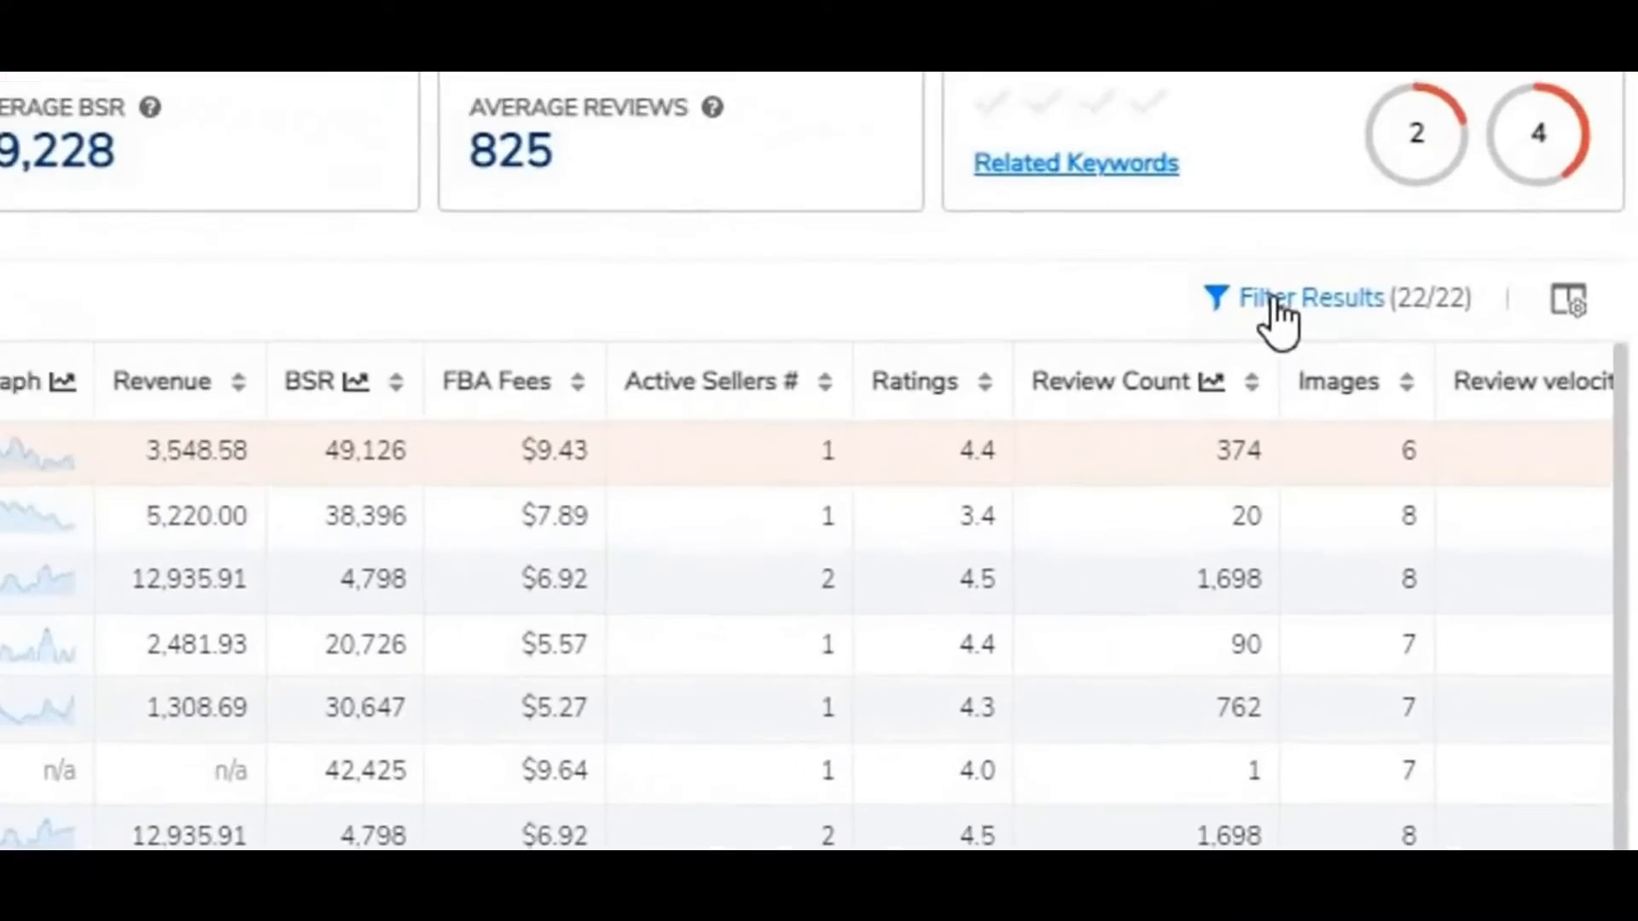
Filter the Xray results to hide sponsored products
{"action": "left_click", "coordinate": [1277, 303]}
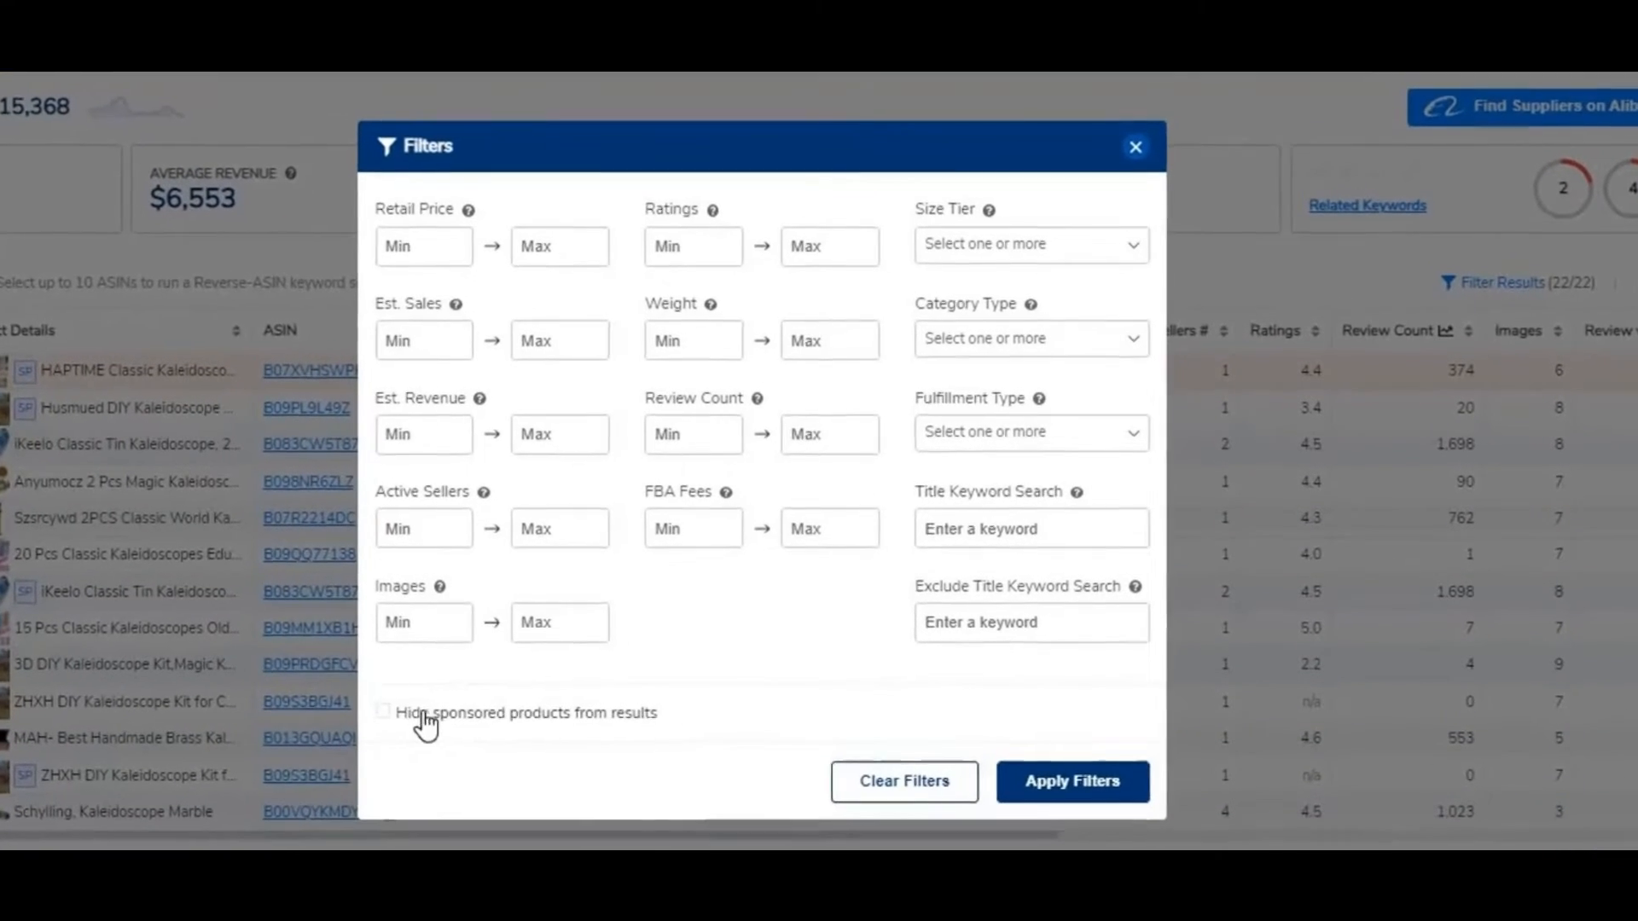
{"action": "left_click", "coordinate": [430, 715]}
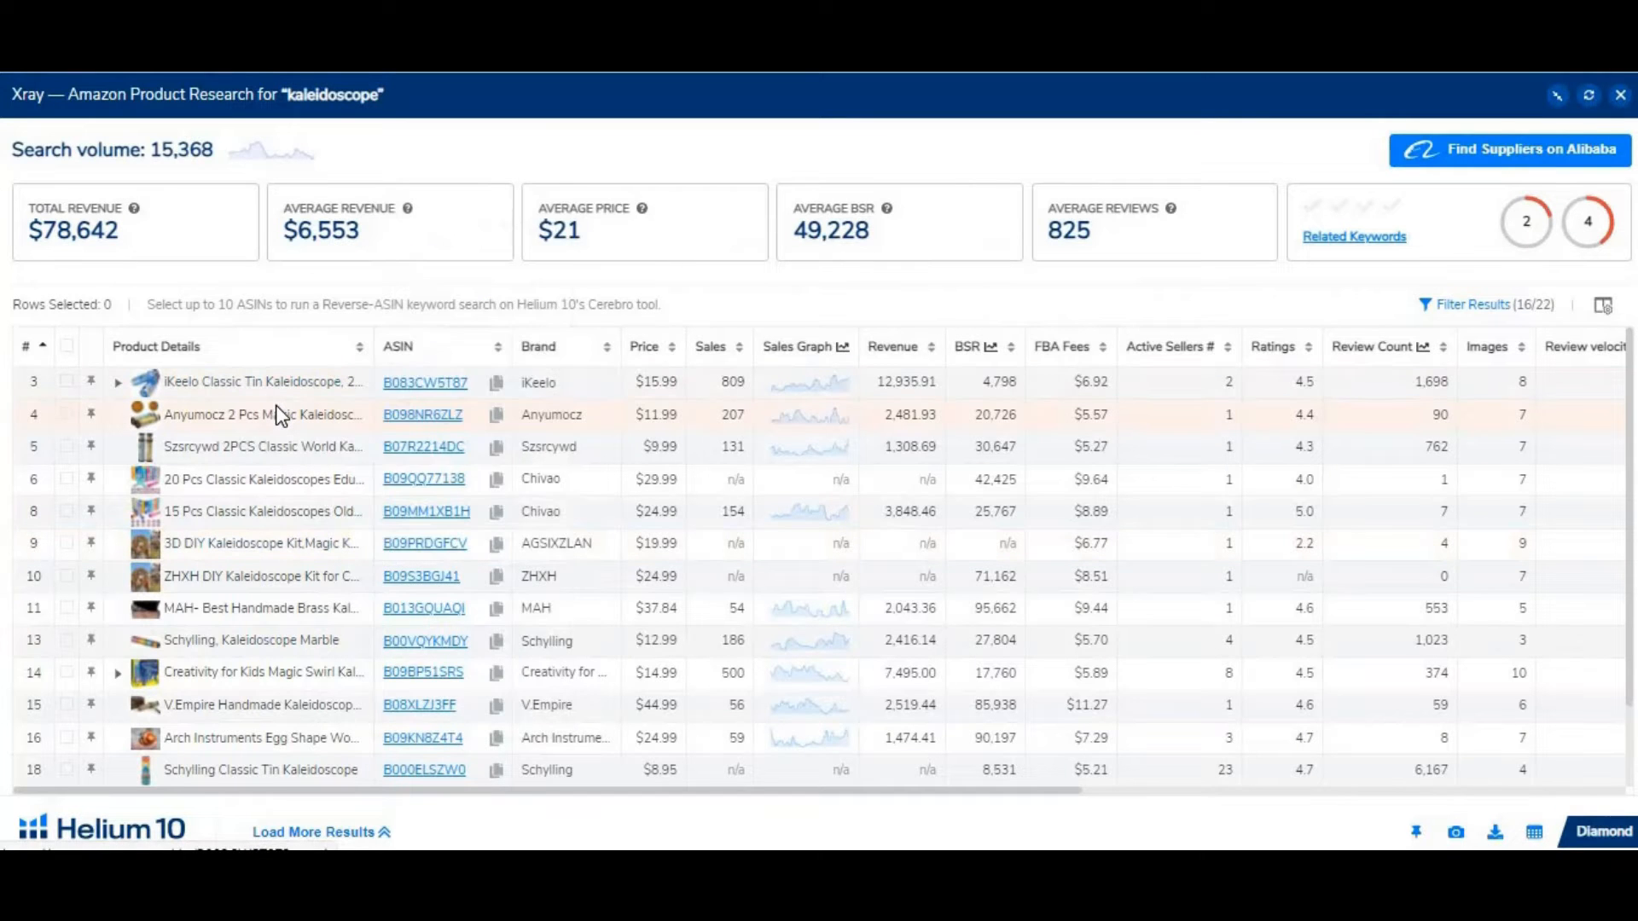
{"action": "mouse_move", "coordinate": [182, 518]}
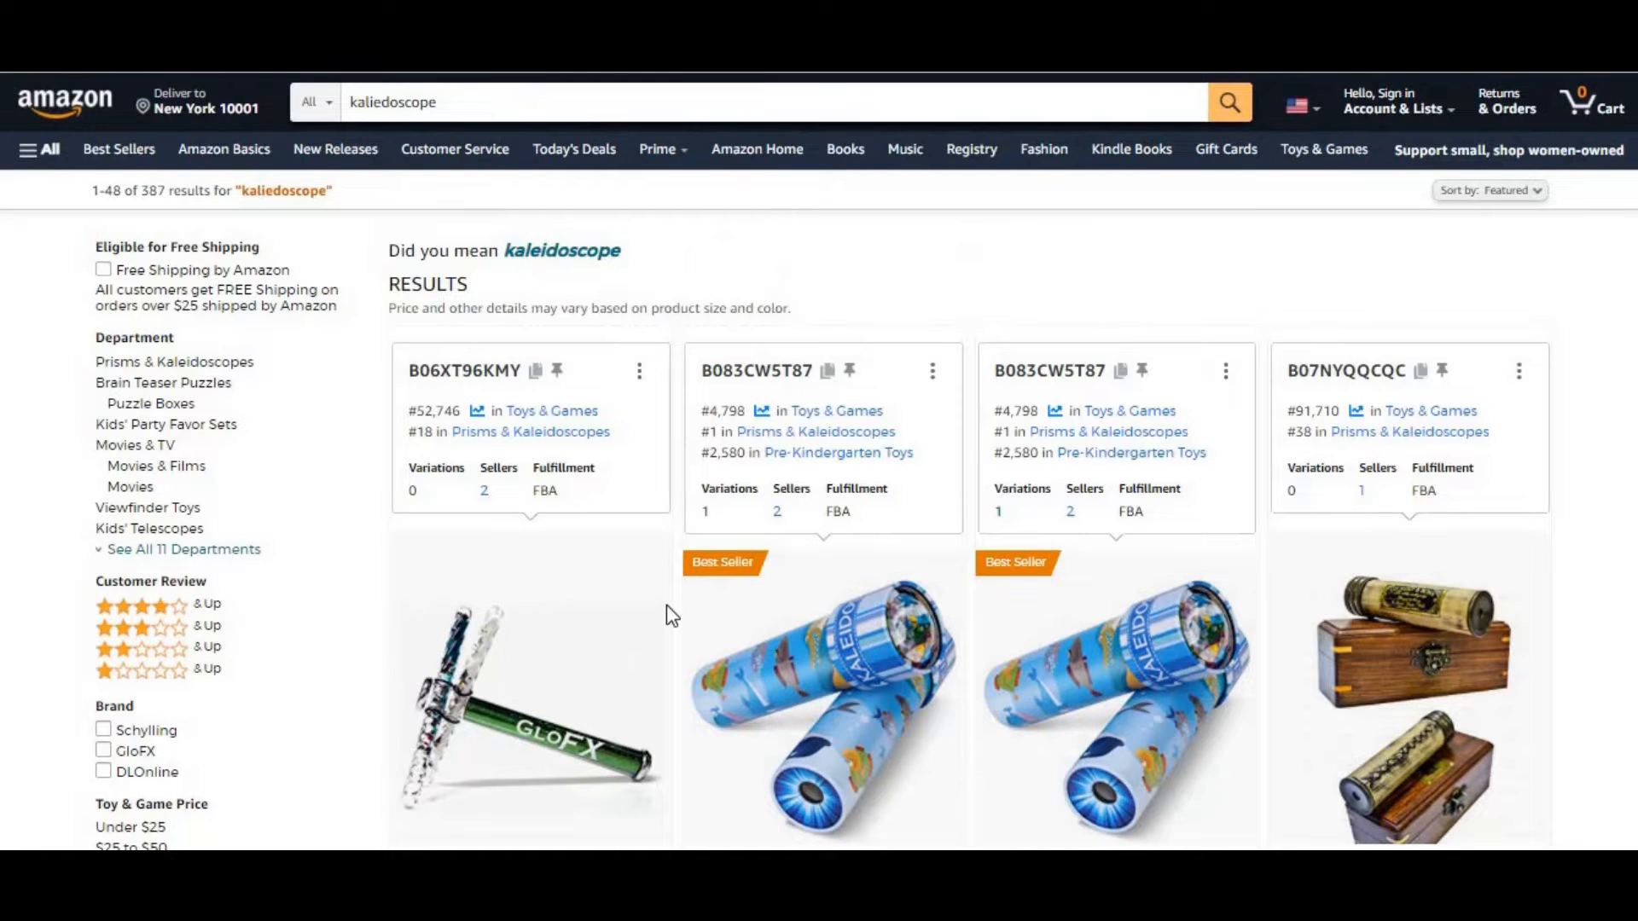
Browse the Amazon product results for the misspelled keyword "kaliedoscope"
{"action": "scroll", "coordinate": [671, 591], "scroll_direction": "down", "scroll_amount": 15}
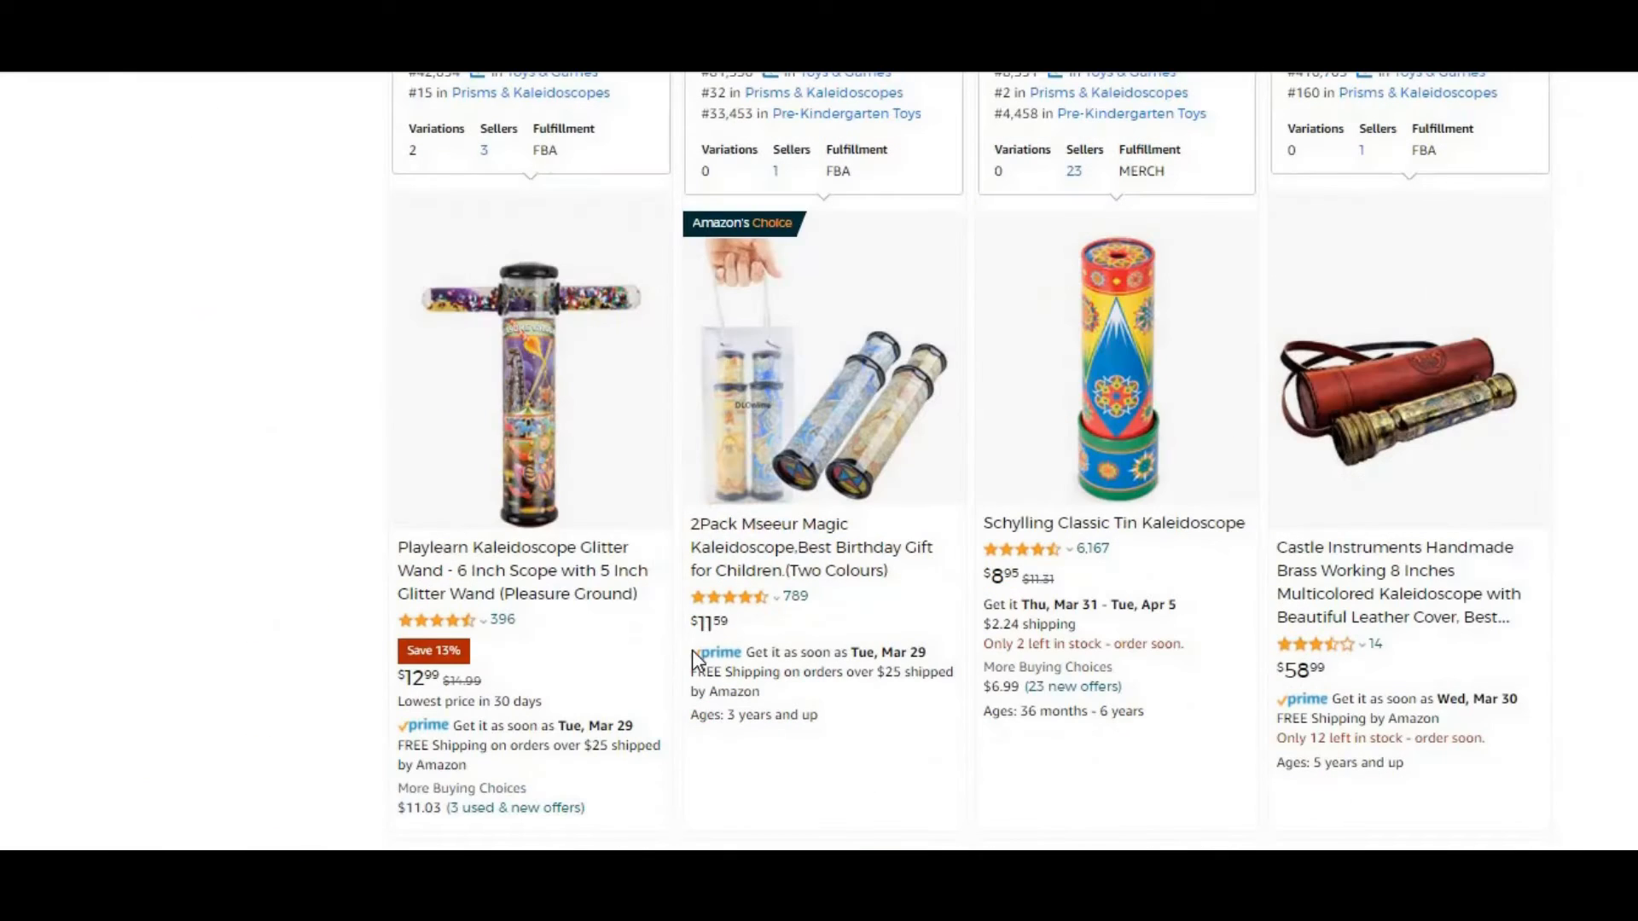
{"action": "scroll", "coordinate": [692, 650], "scroll_direction": "down", "scroll_amount": 3}
{"action": "scroll", "coordinate": [693, 650], "scroll_direction": "down", "scroll_amount": 5}
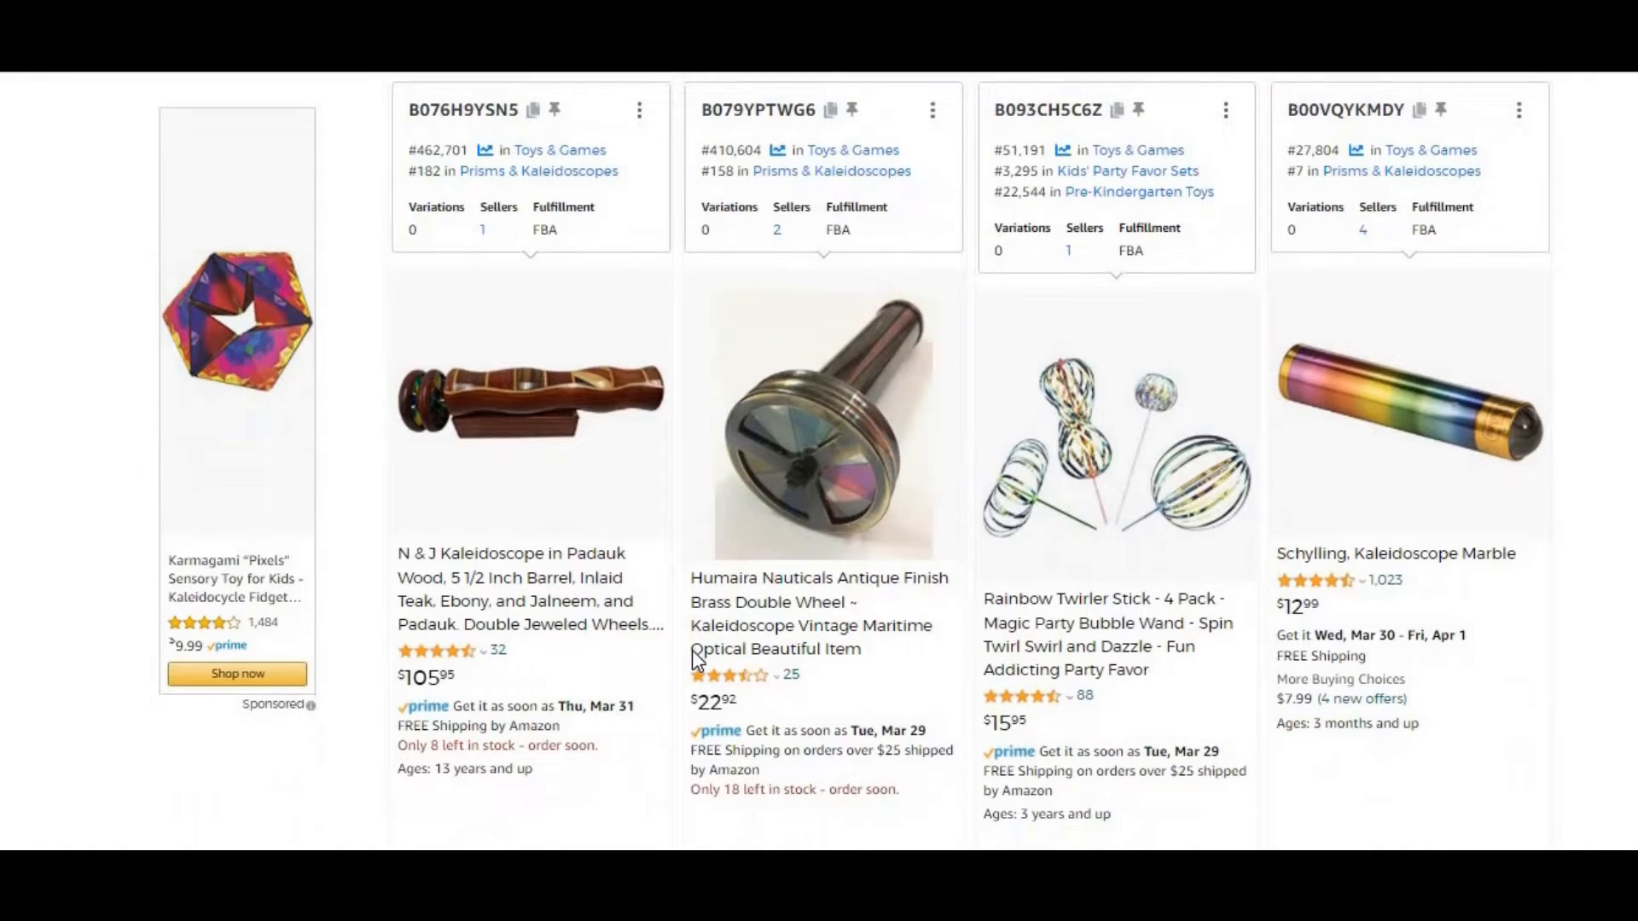
{"action": "scroll", "coordinate": [867, 636], "scroll_direction": "down", "scroll_amount": 6}
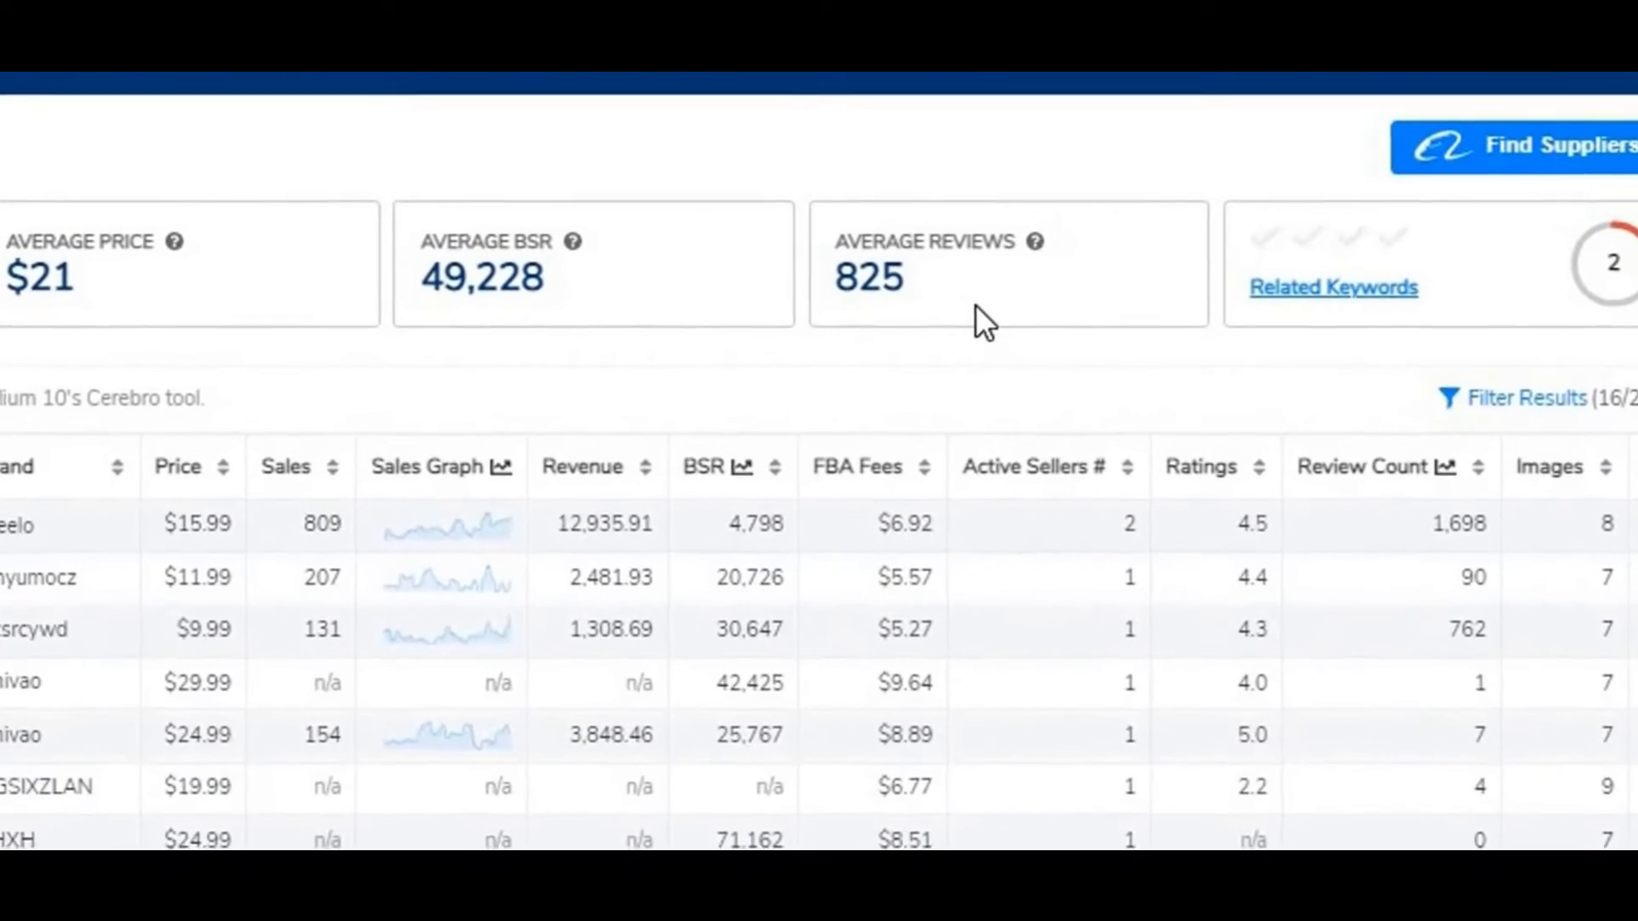
Filter the Xray results to products with the title keyword "Kaleidoscope"
{"action": "left_click", "coordinate": [1527, 406]}
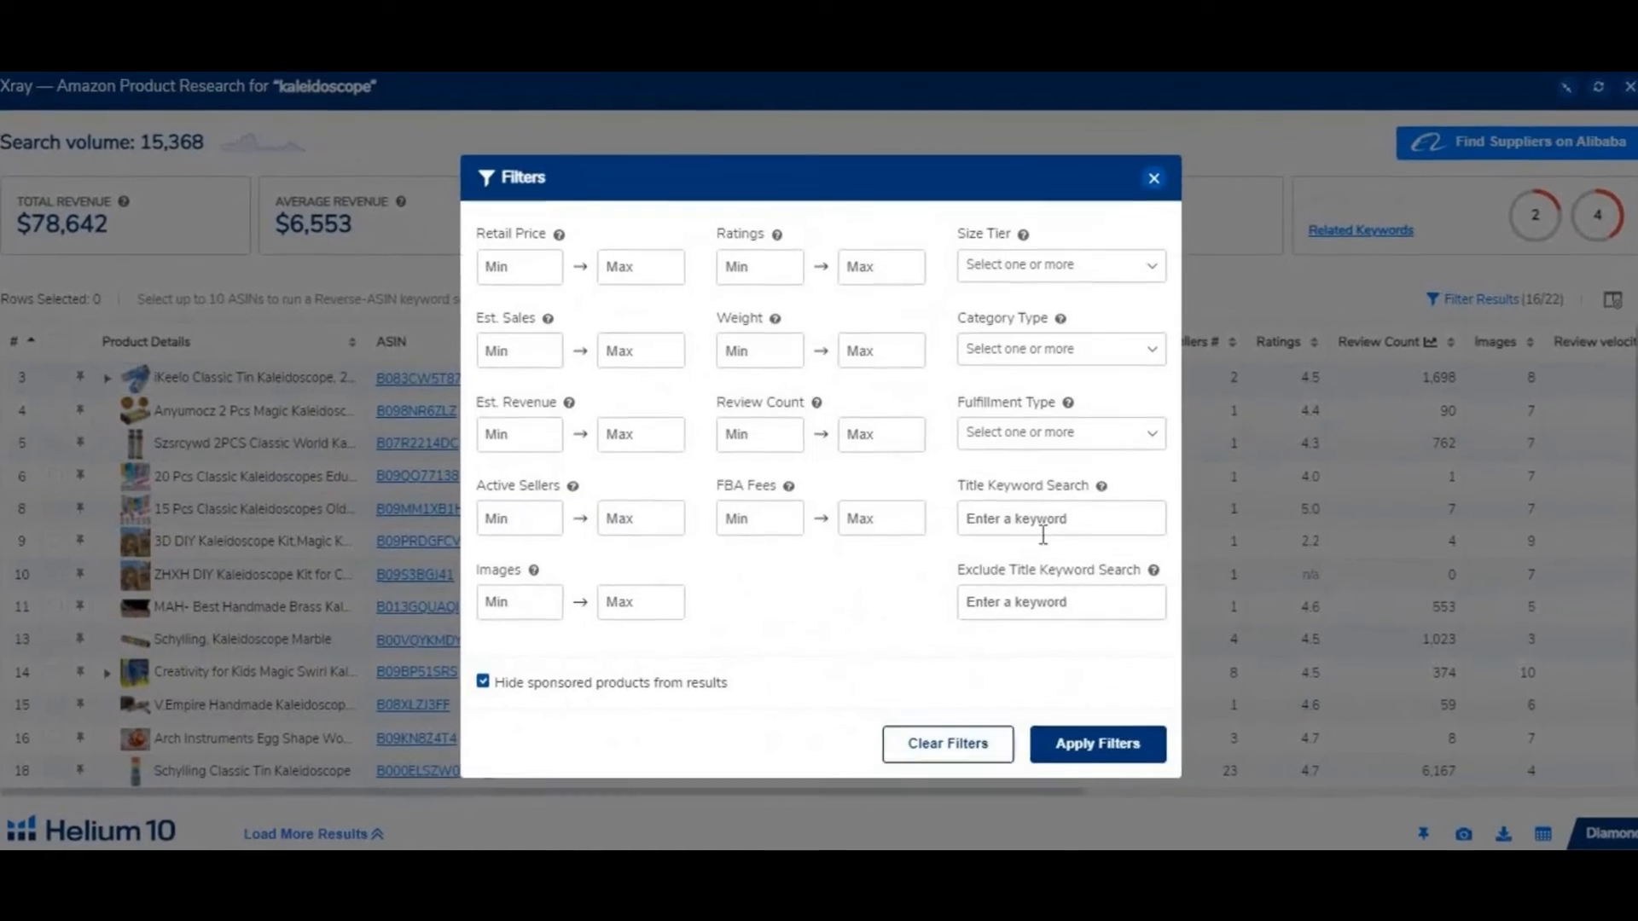
{"action": "left_click", "coordinate": [1040, 530]}
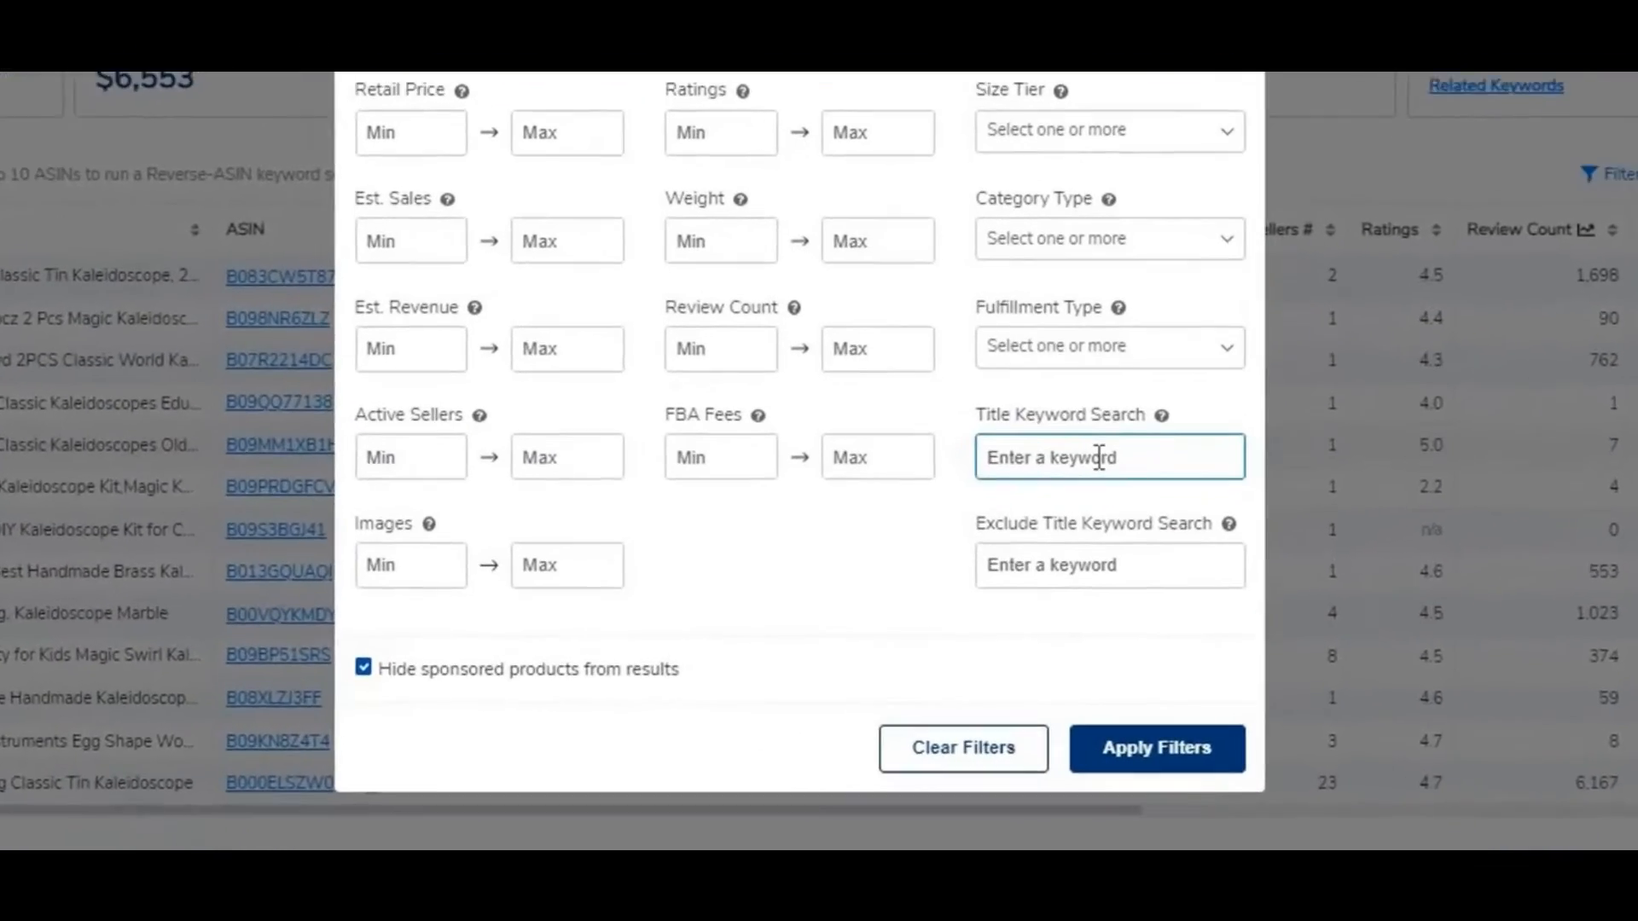
{"action": "type", "text": "Kaleidoscope"}
{"action": "left_click", "coordinate": [1211, 755]}
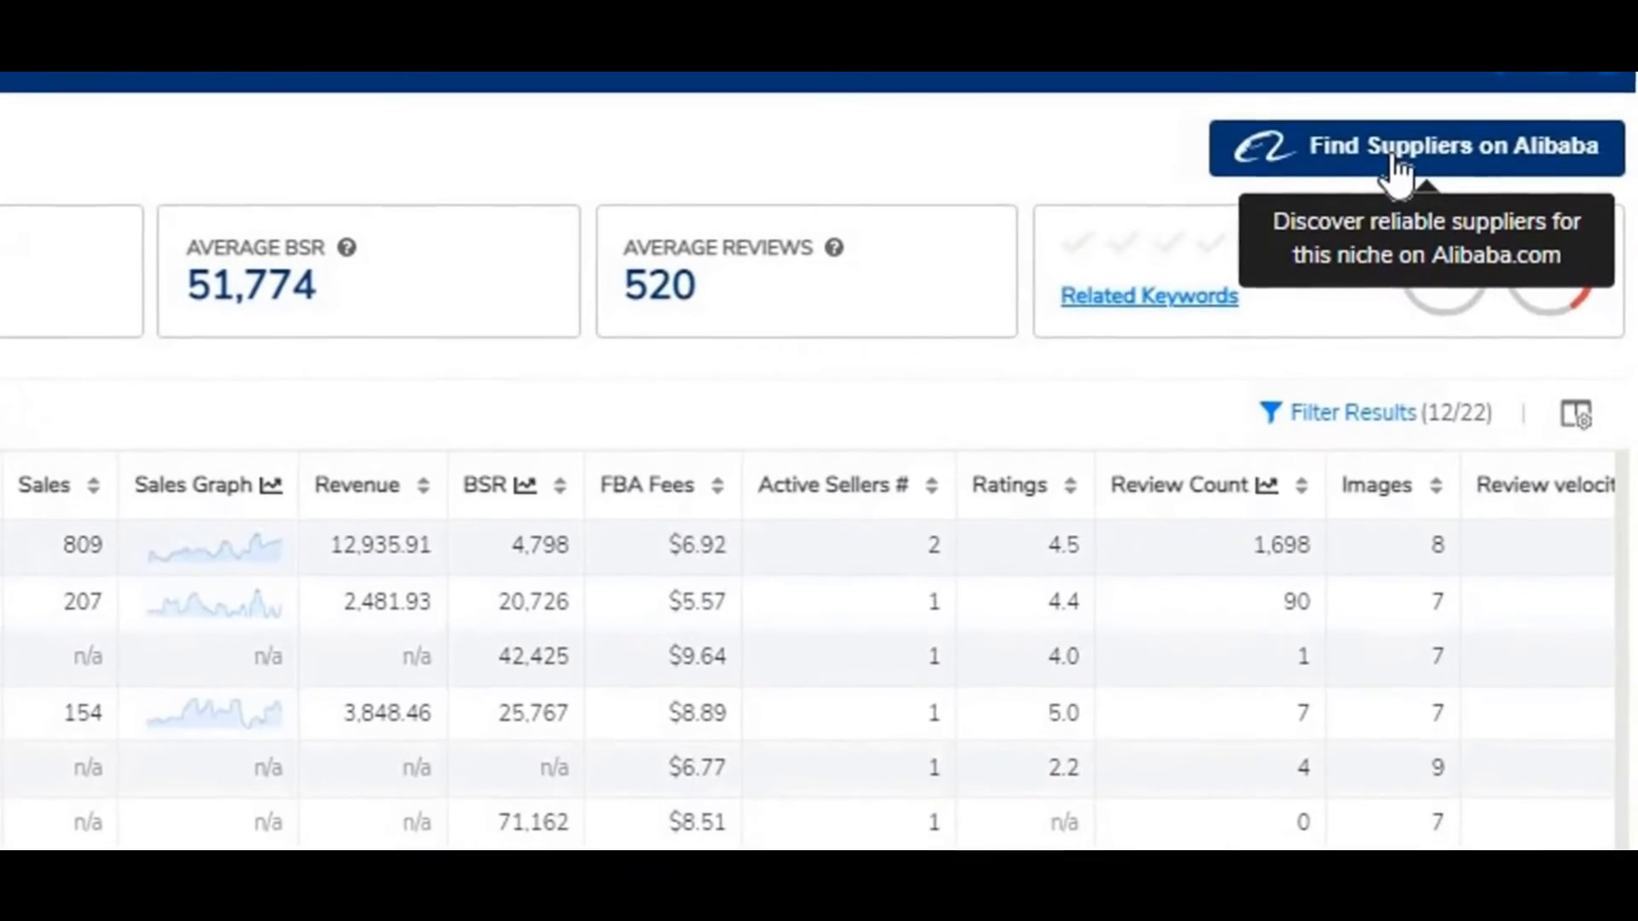
Look up Alibaba suppliers for the kaleidoscope niche and browse their prices, minimum orders and lead times
{"action": "left_click", "coordinate": [1393, 156]}
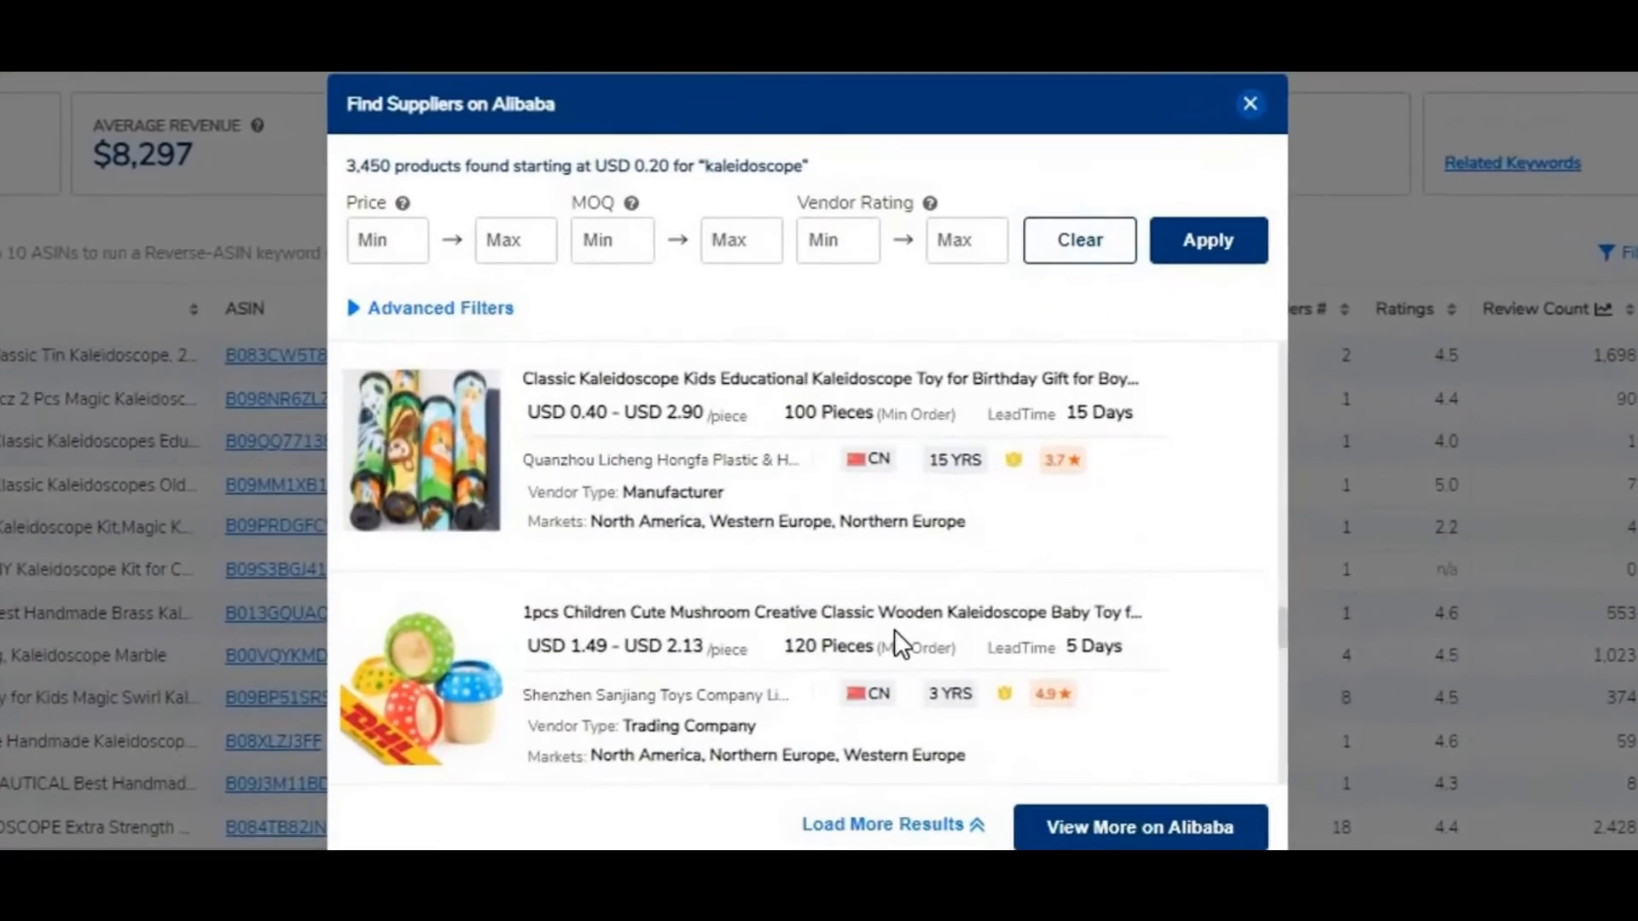
{"action": "scroll", "coordinate": [888, 595], "scroll_direction": "down", "scroll_amount": 5}
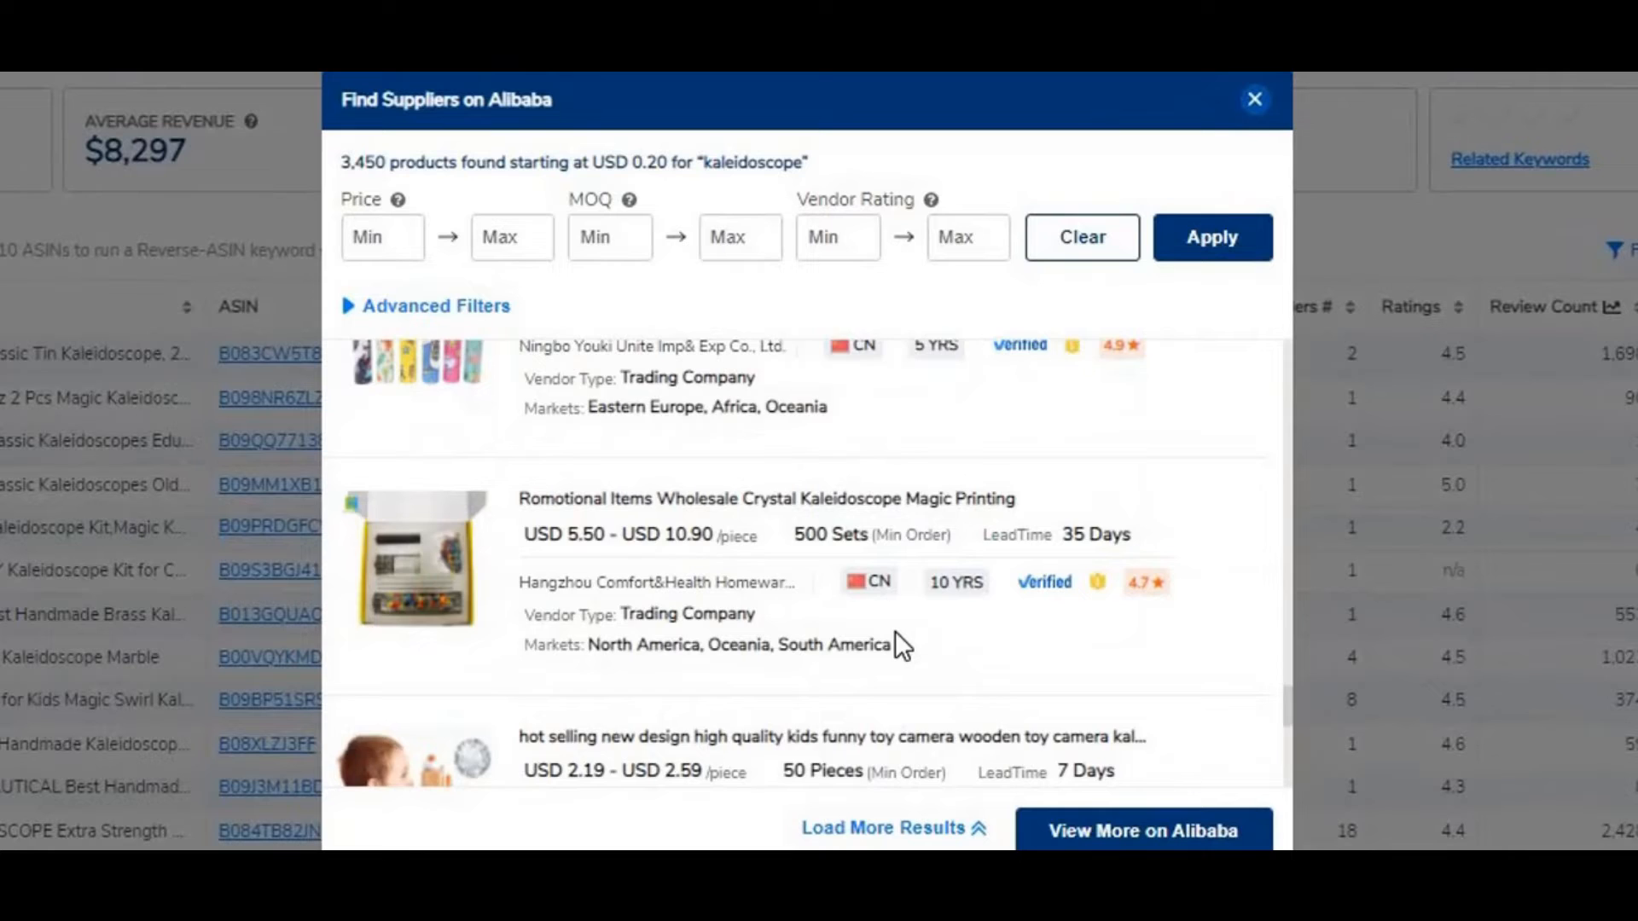
{"action": "scroll", "coordinate": [894, 632], "scroll_direction": "down", "scroll_amount": 5}
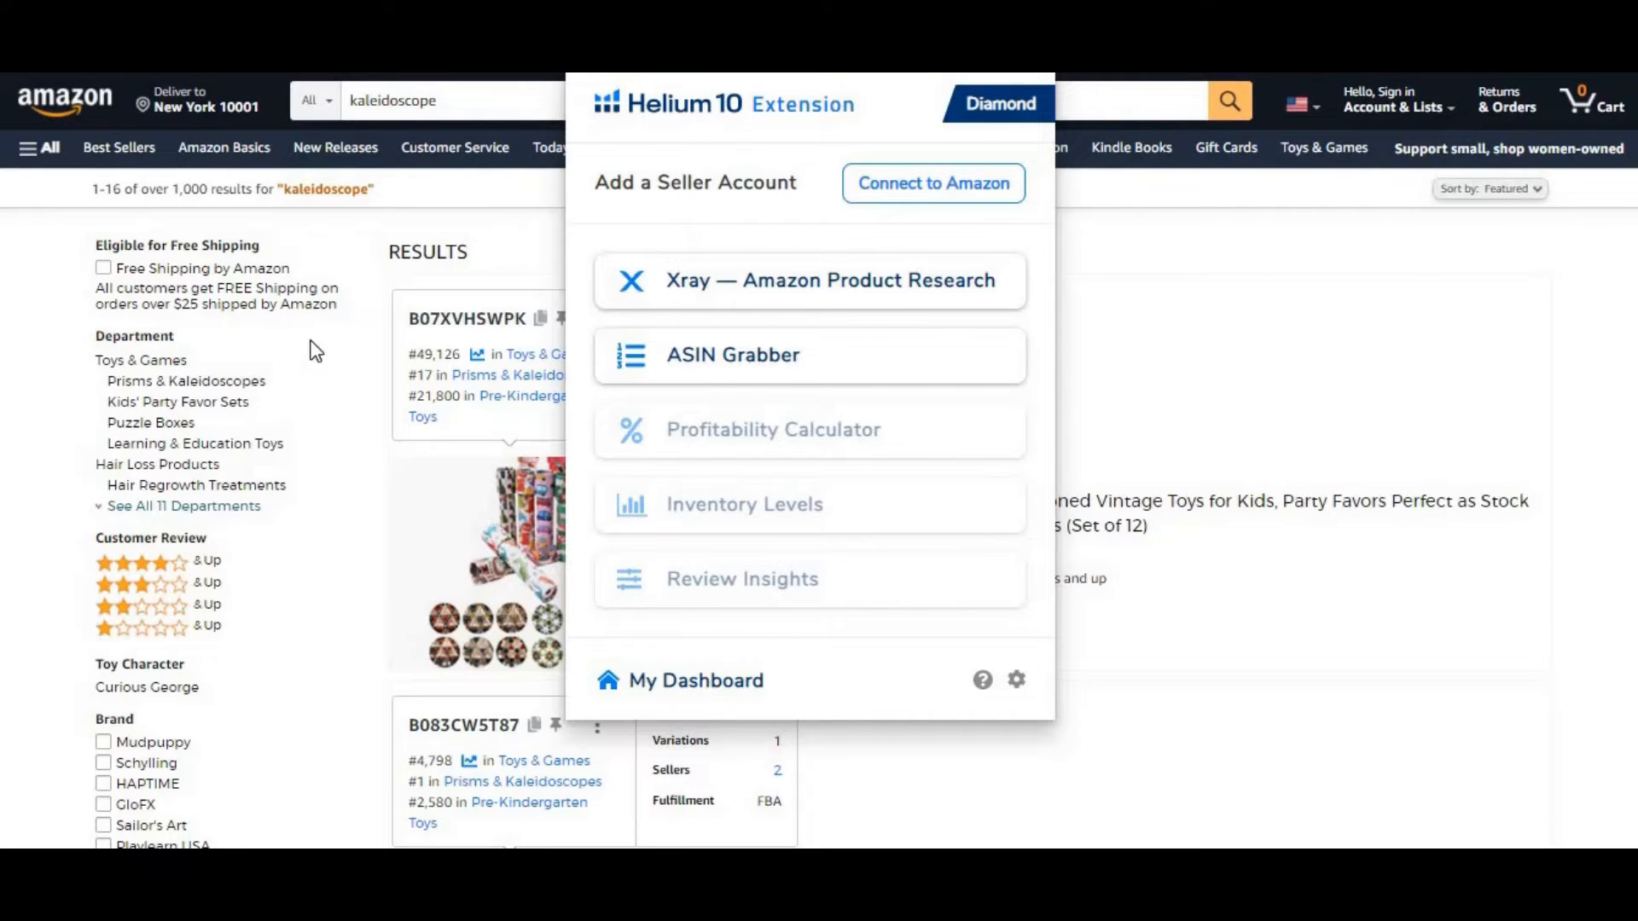
Run the ASIN Grabber on the kaleidoscope search results
{"action": "left_click", "coordinate": [730, 370]}
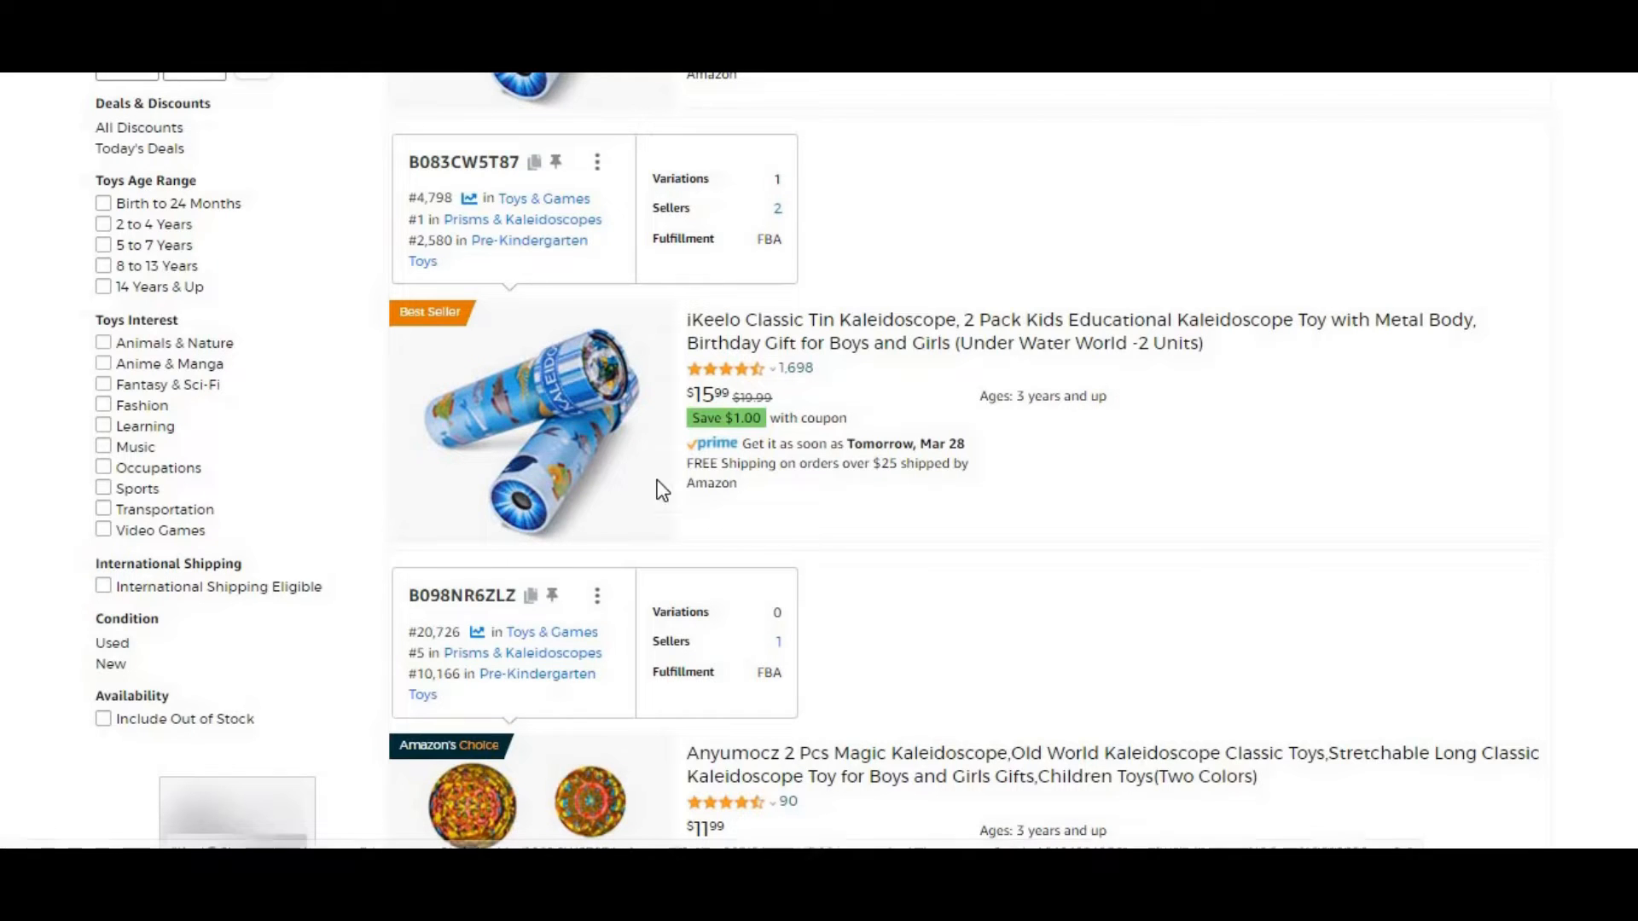
Open the iKeelo Classic Tin Kaleidoscope listing and examine its health score breakdown for Product Images, Listing Text, and Reviews & Rating
{"action": "left_click", "coordinate": [581, 502]}
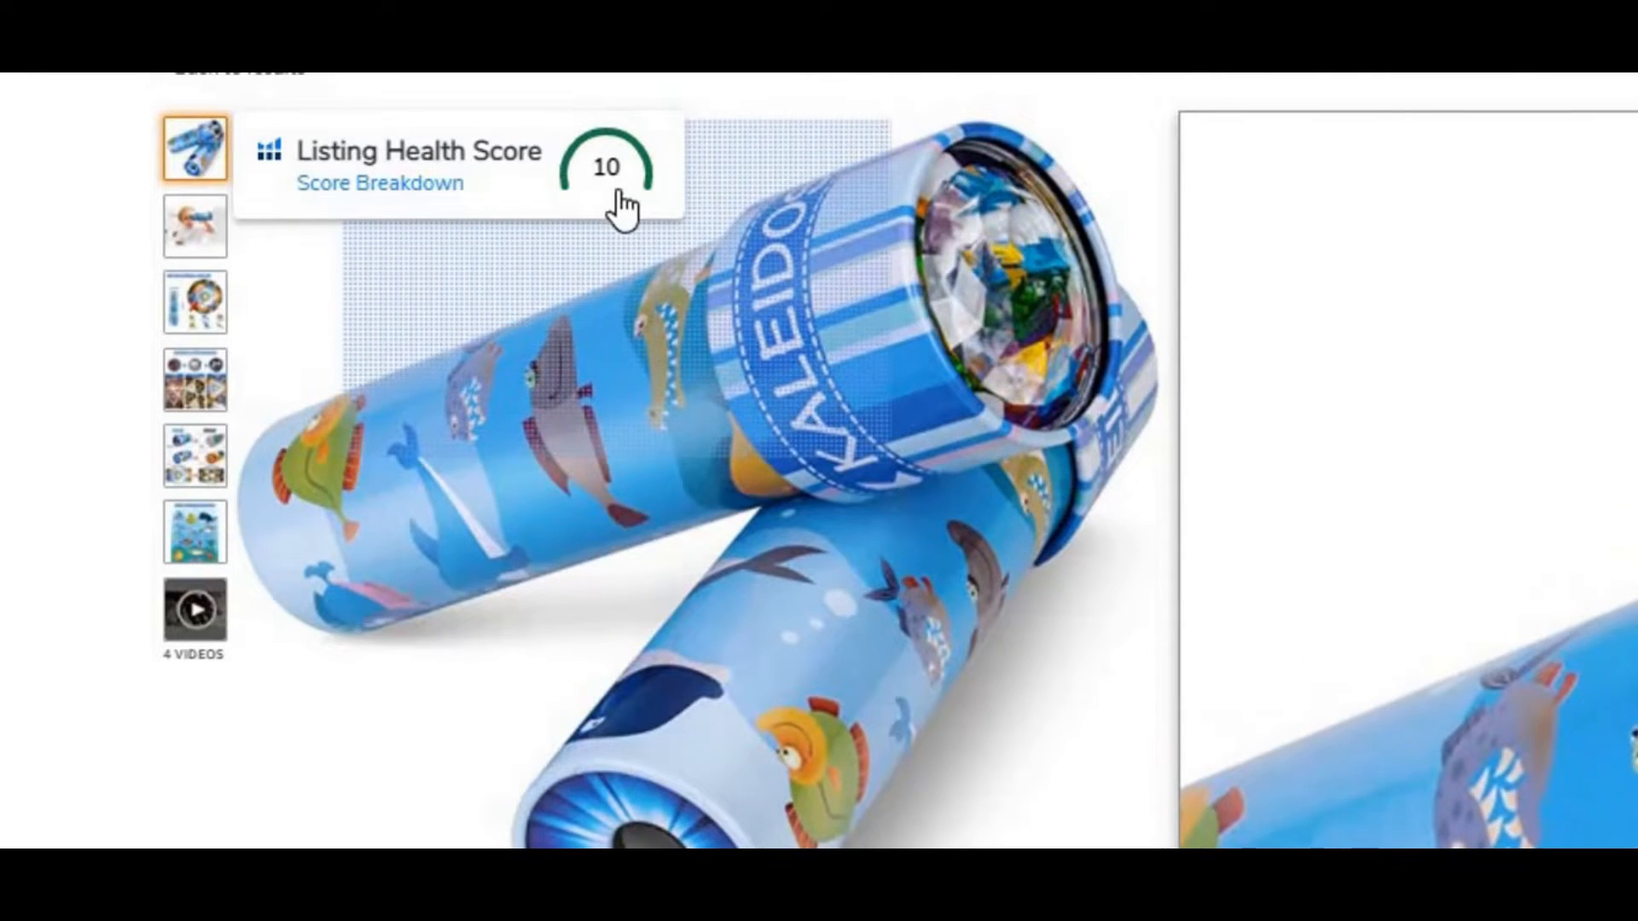
{"action": "left_click", "coordinate": [437, 196]}
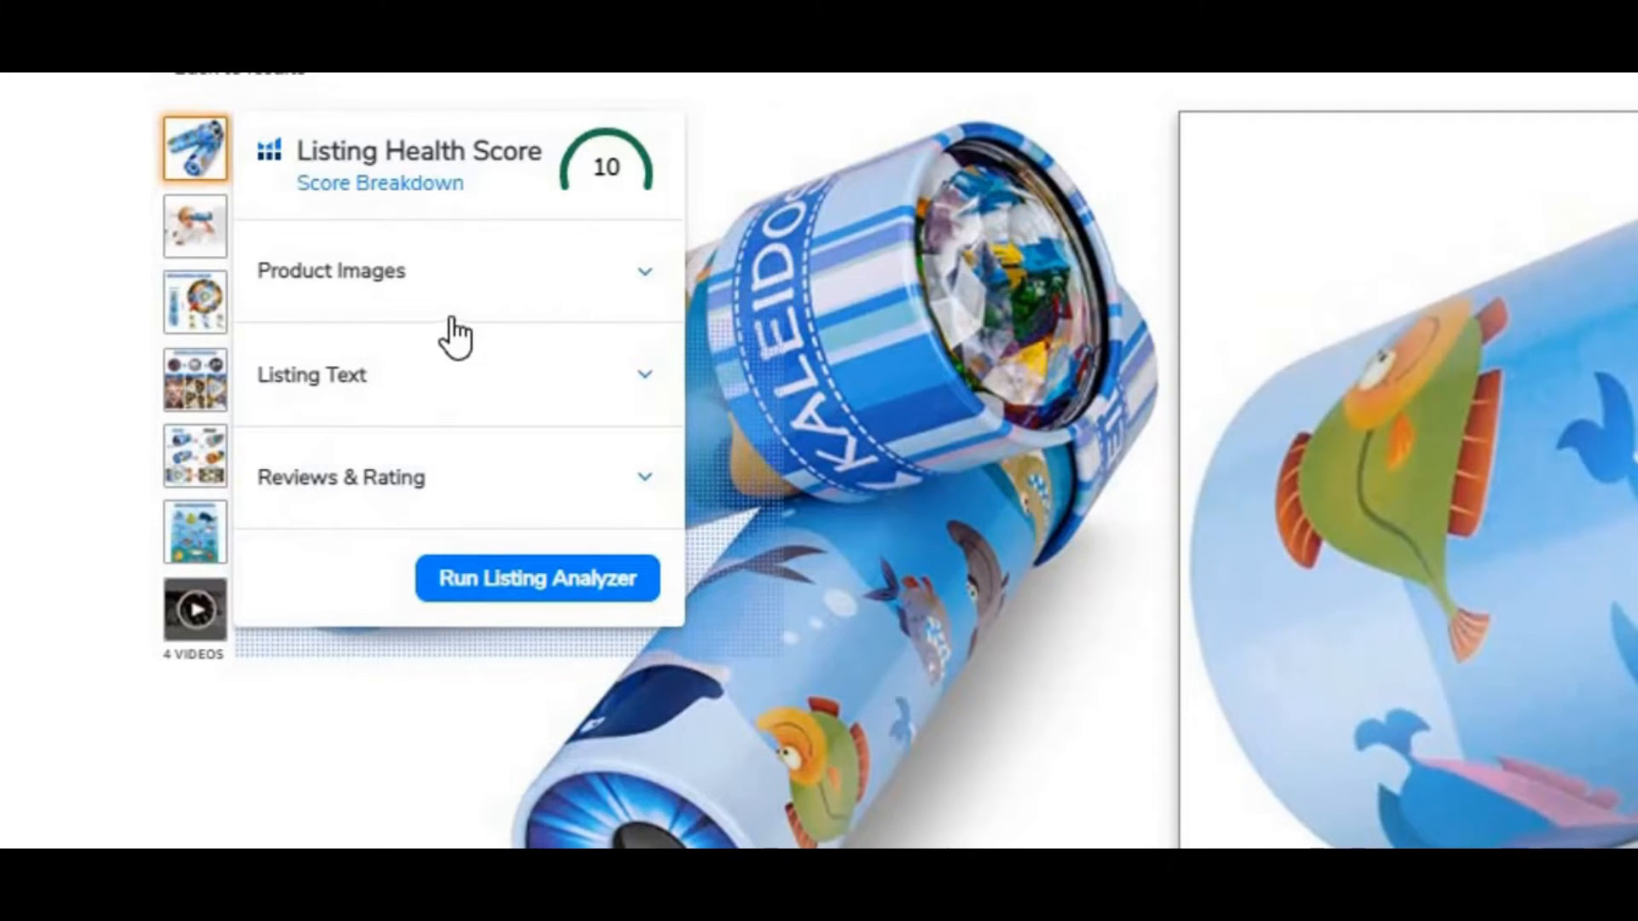
{"action": "left_click", "coordinate": [648, 281]}
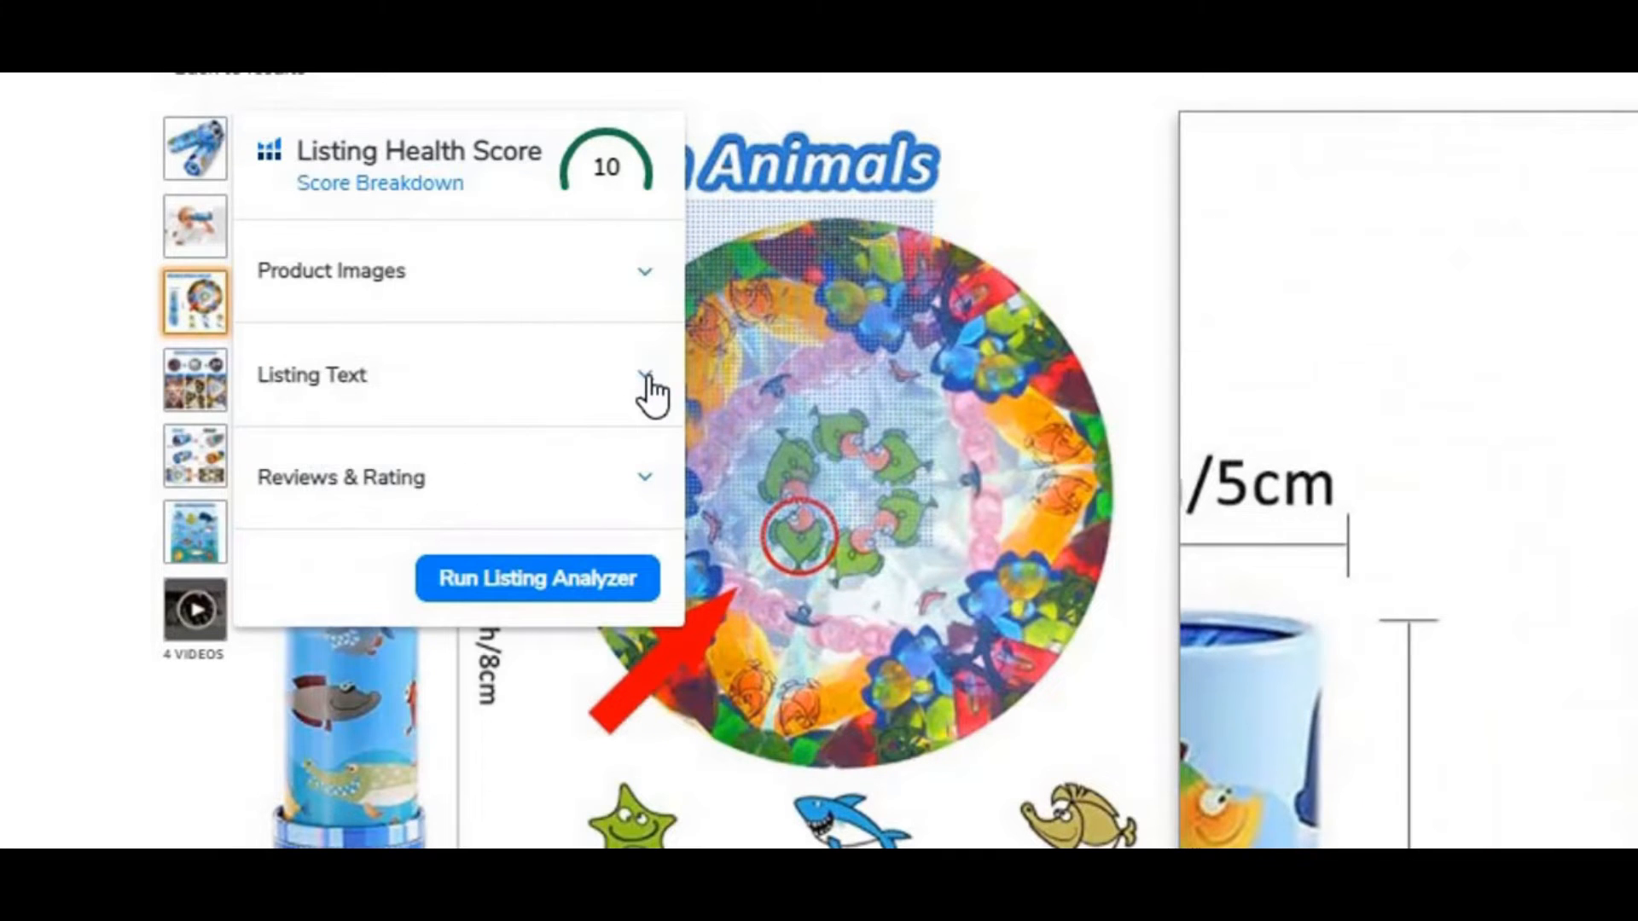
{"action": "left_click", "coordinate": [645, 377]}
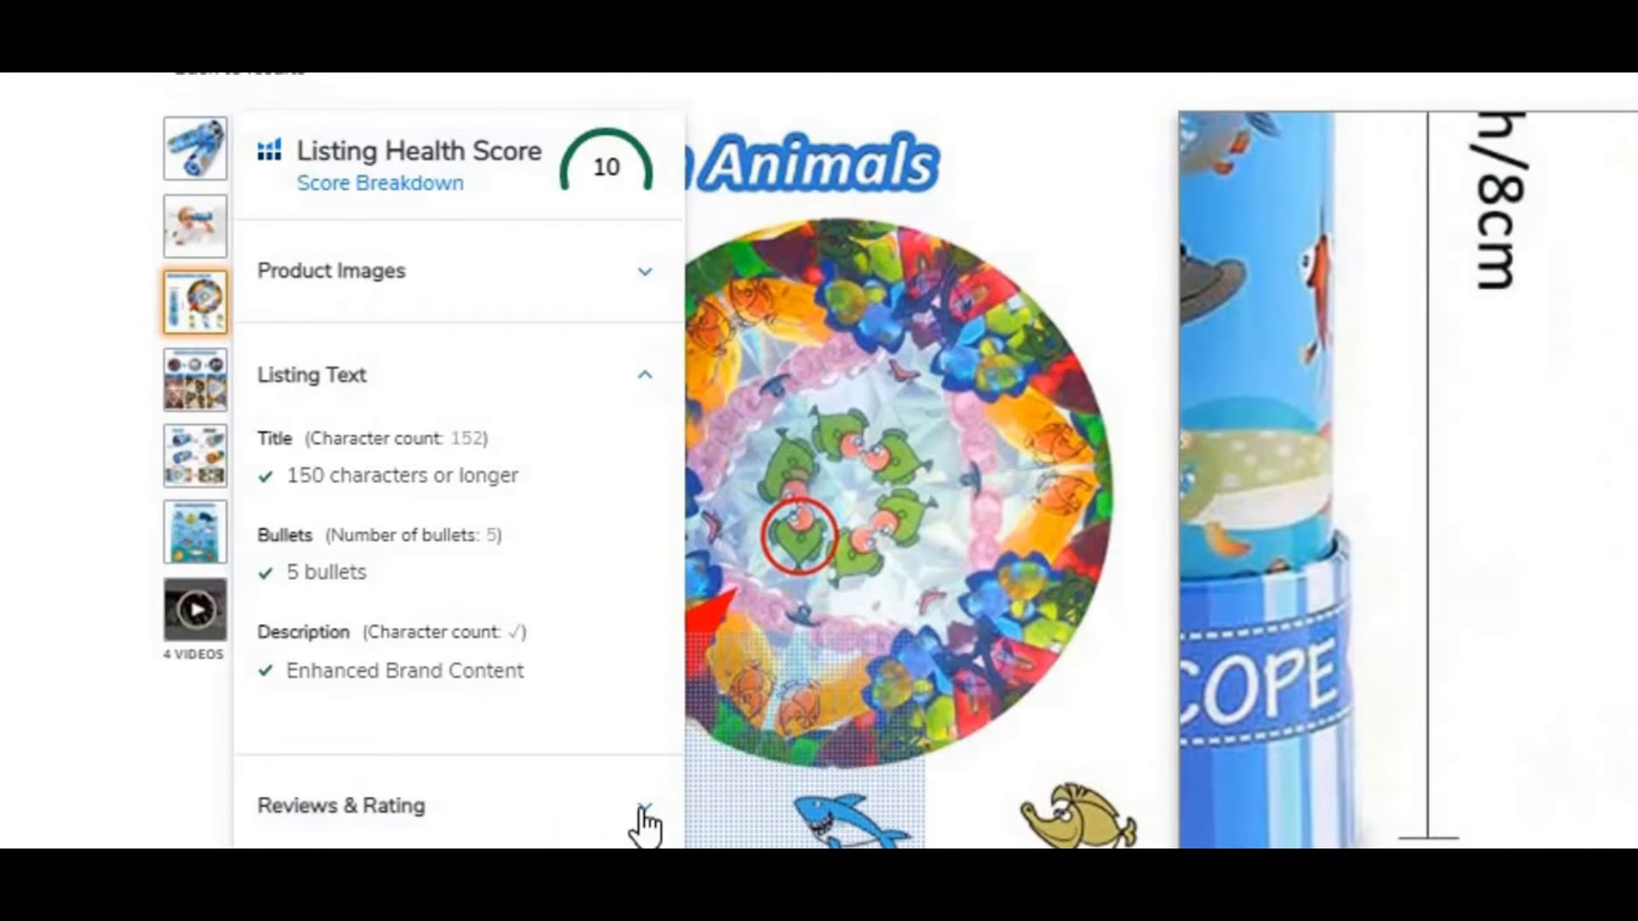
{"action": "left_click", "coordinate": [644, 808]}
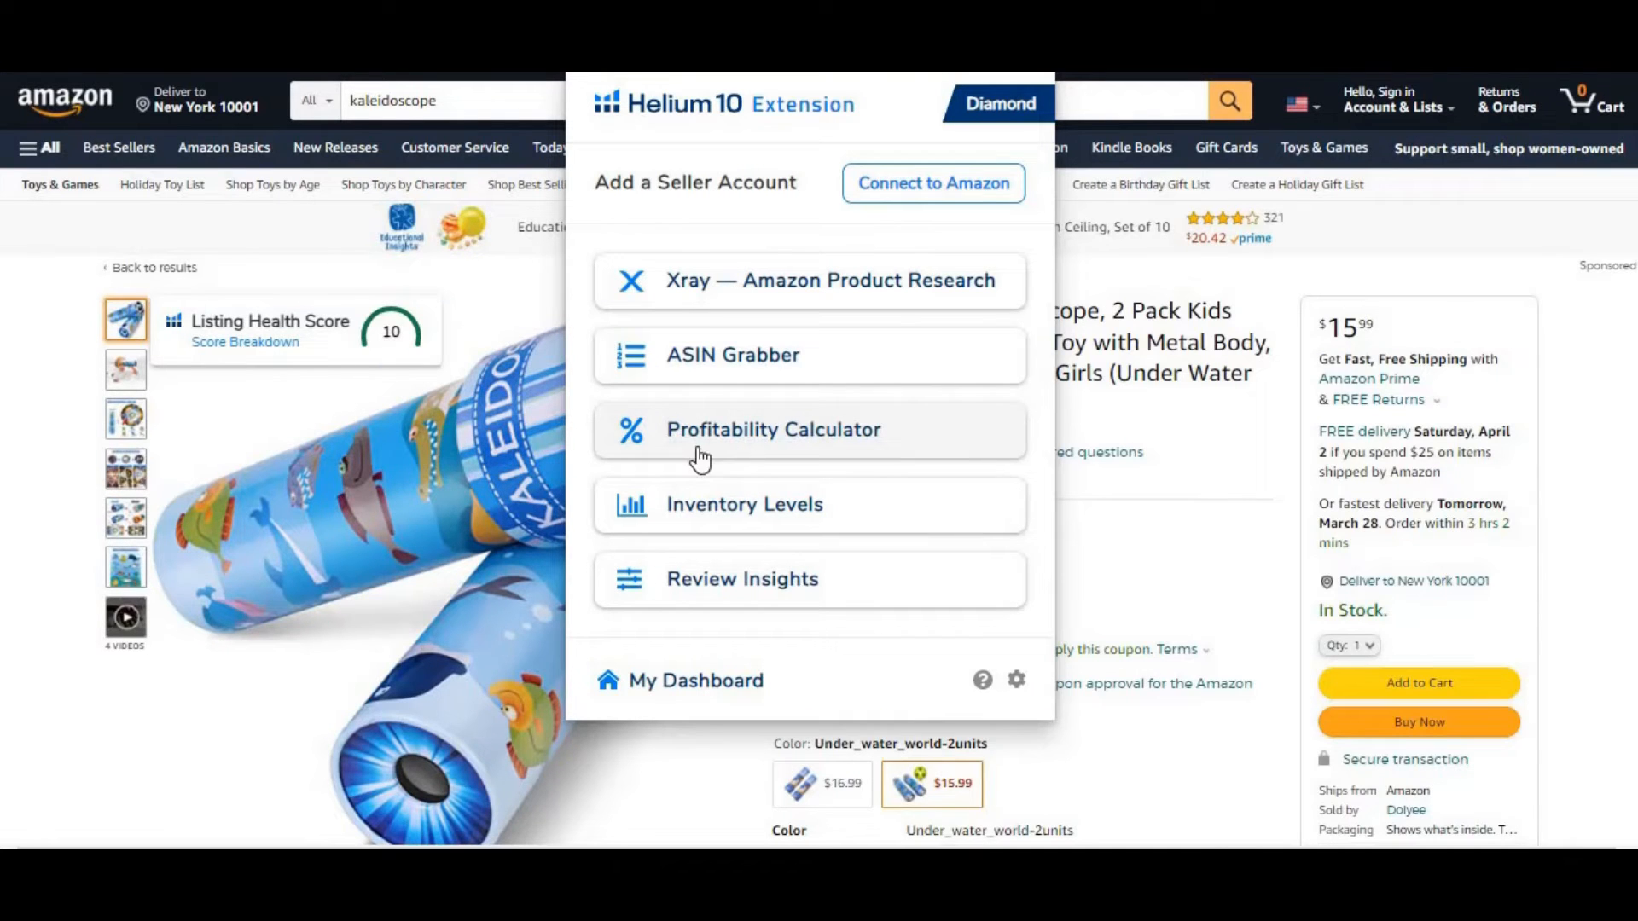
Set the estimated unit manufacturing cost to $4 in the Profitability Calculator for the iKeelo kaleidoscope
{"action": "left_click", "coordinate": [813, 461]}
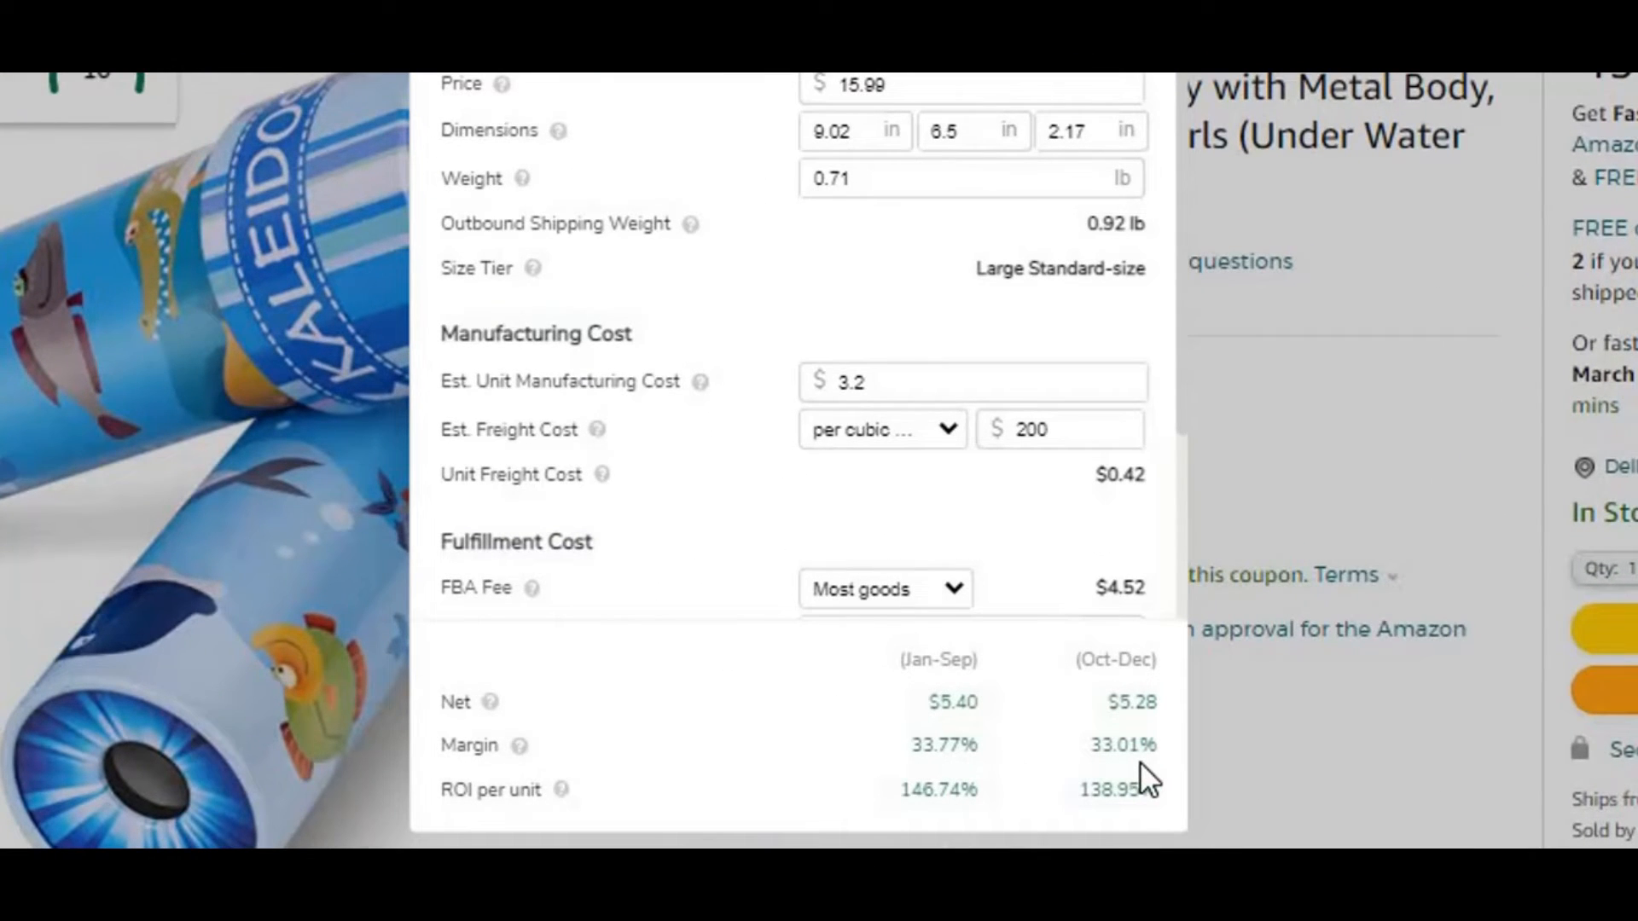
{"action": "left_click", "coordinate": [913, 386]}
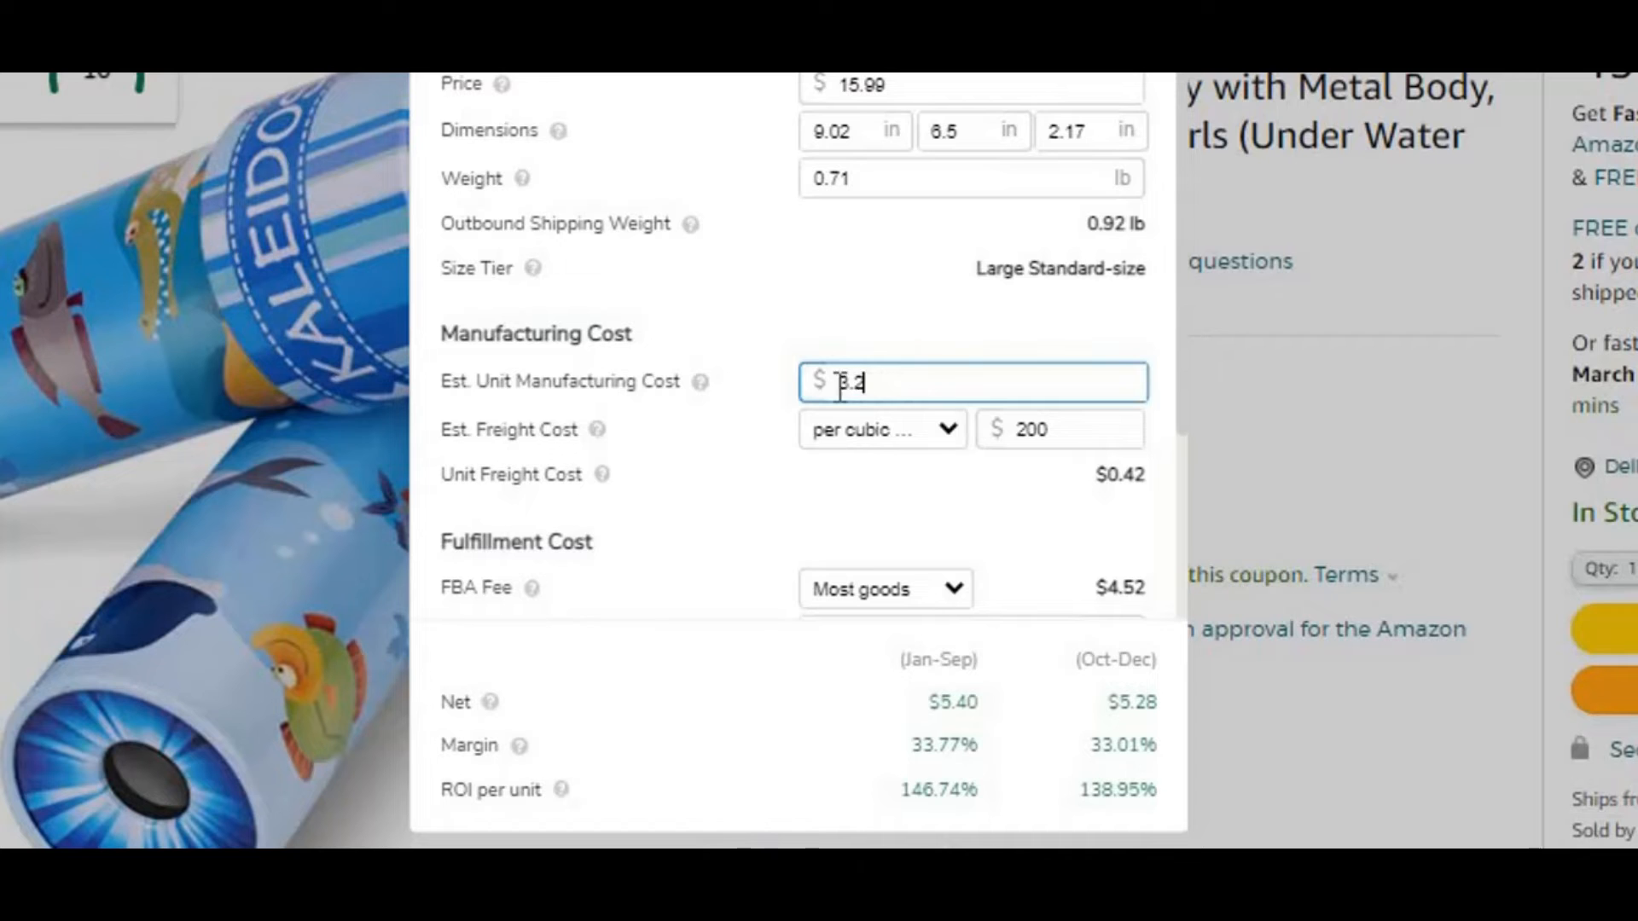
{"action": "type", "text": "4"}
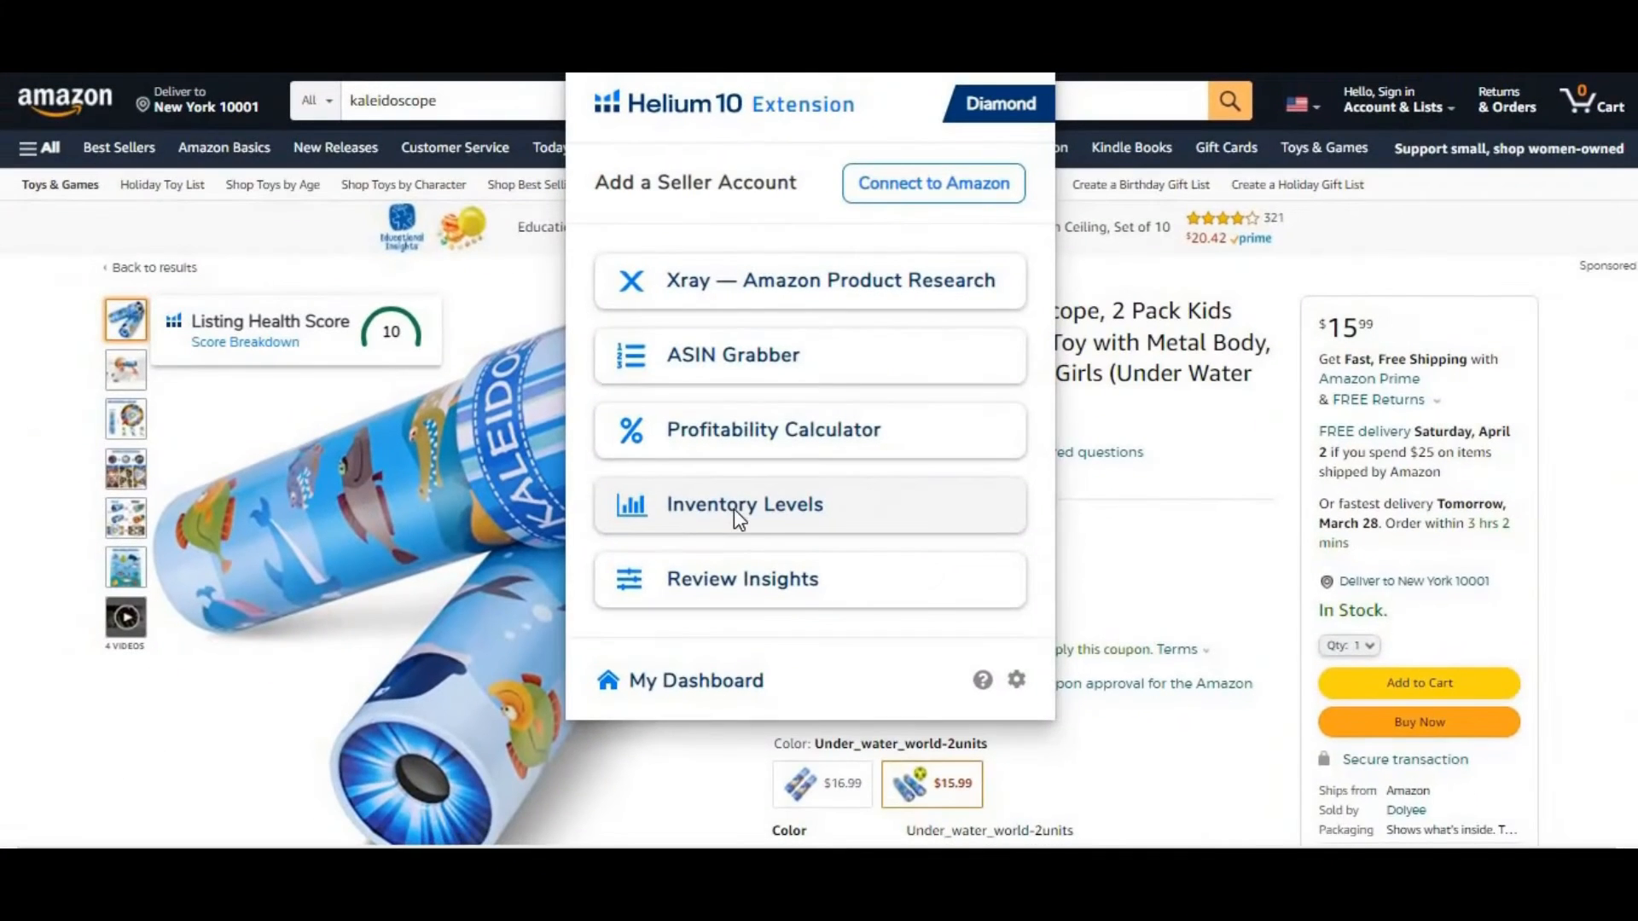
Check the sellers' stock for the iKeelo kaleidoscope in Inventory Levels
{"action": "left_click", "coordinate": [734, 508]}
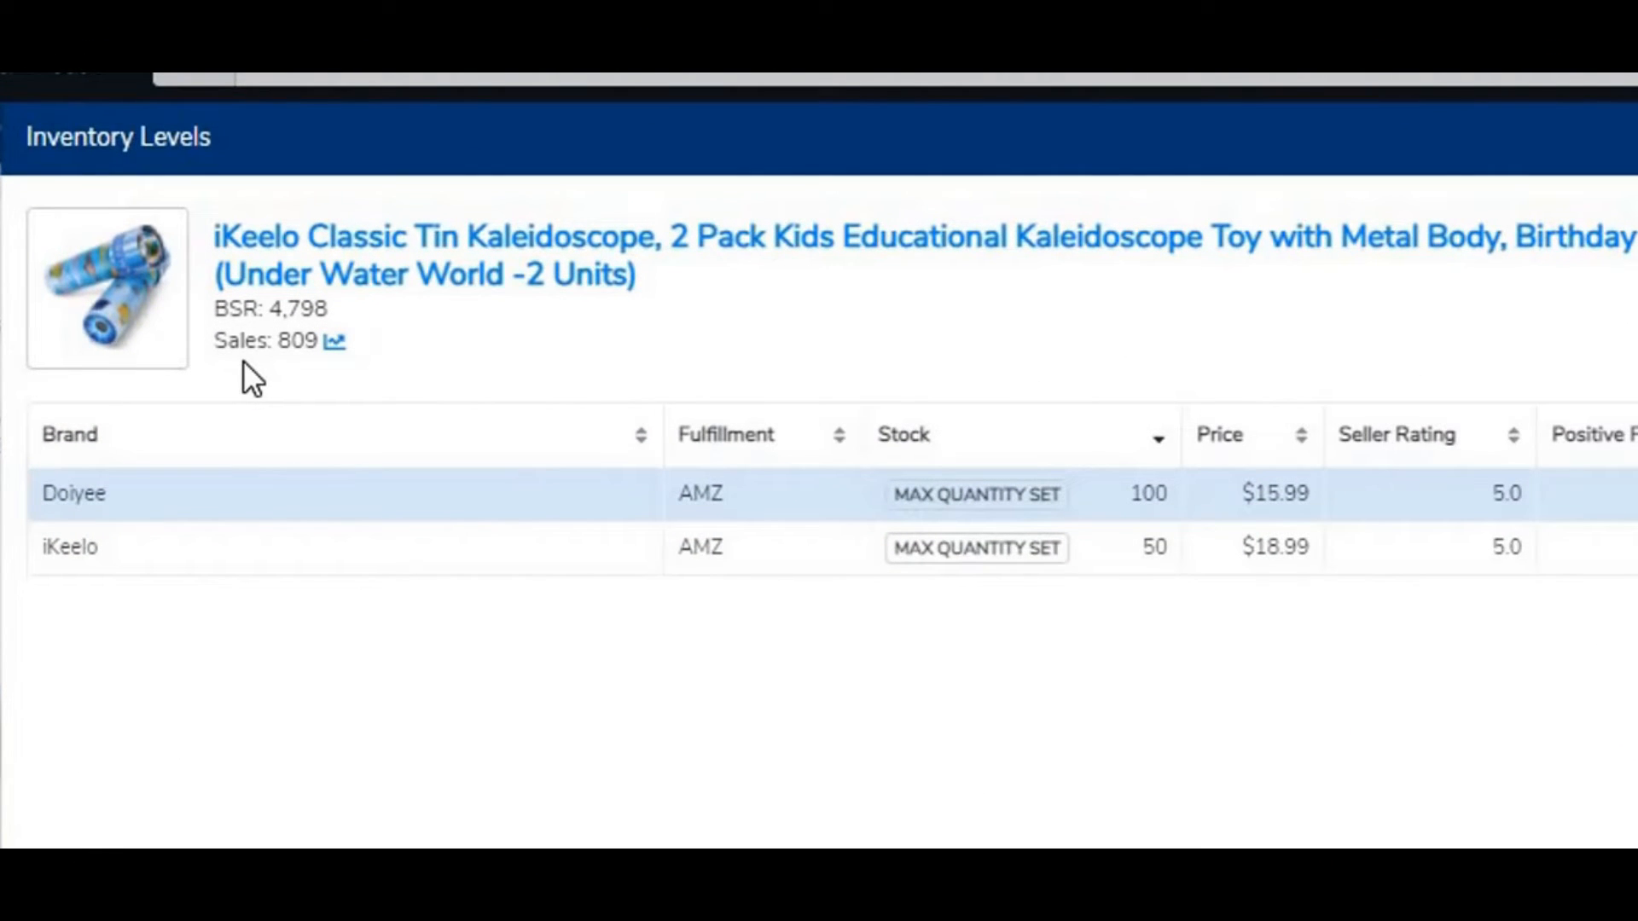
{"action": "mouse_move", "coordinate": [904, 439]}
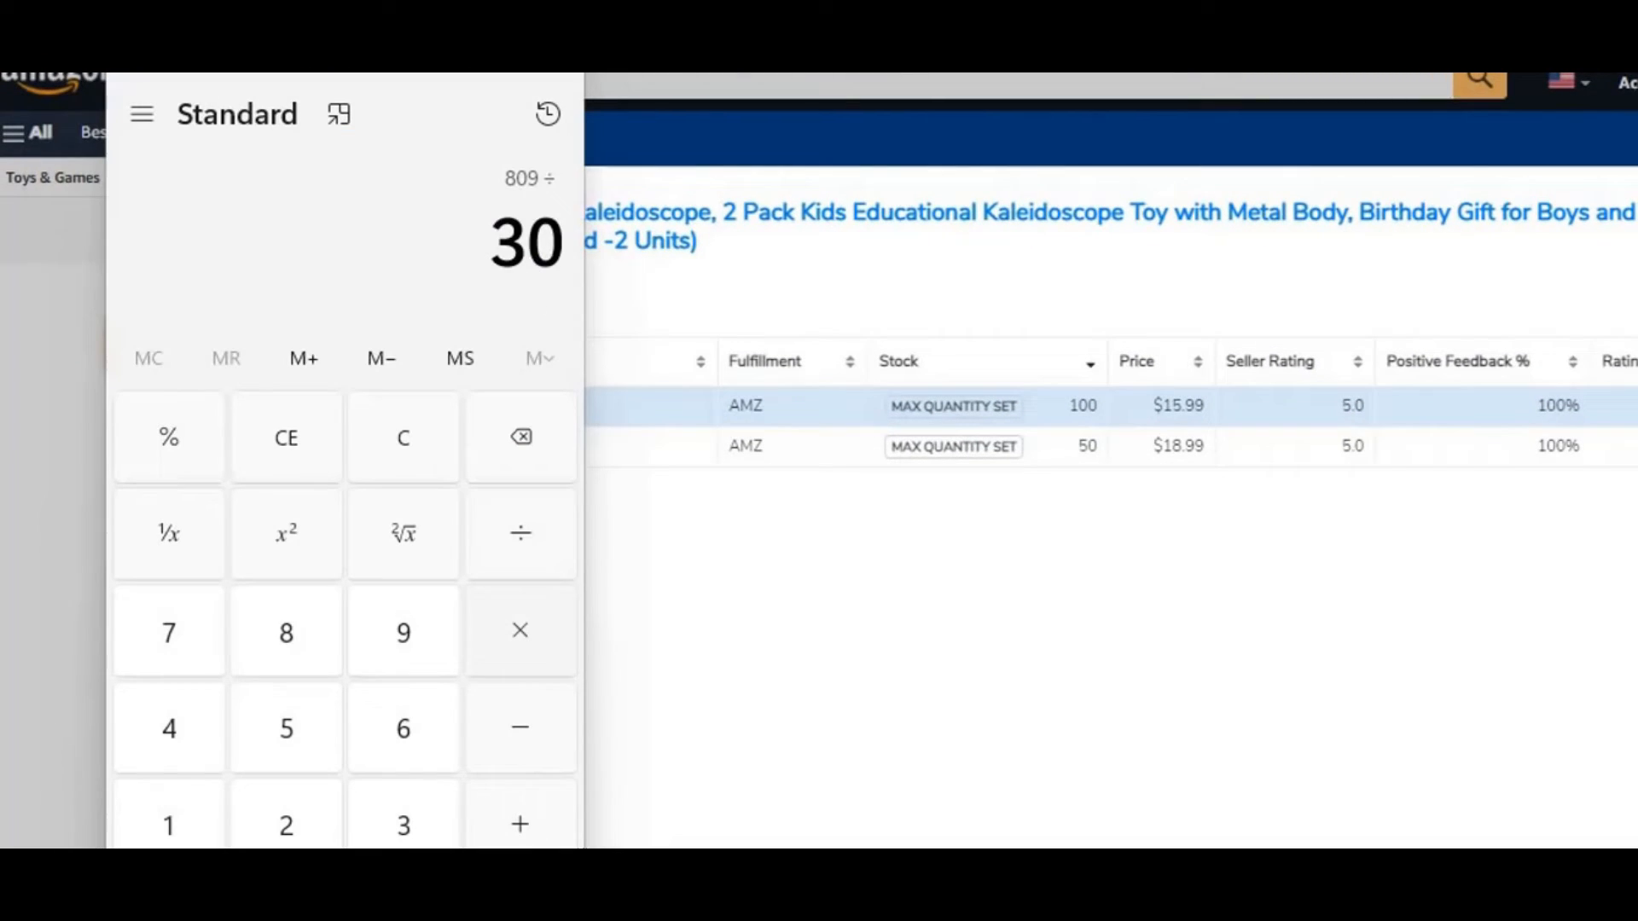
Work out average daily sales as 809 ÷ 30 and the days of stock coverage as 100 ÷ 27 in the calculator
{"action": "key", "text": "Return"}
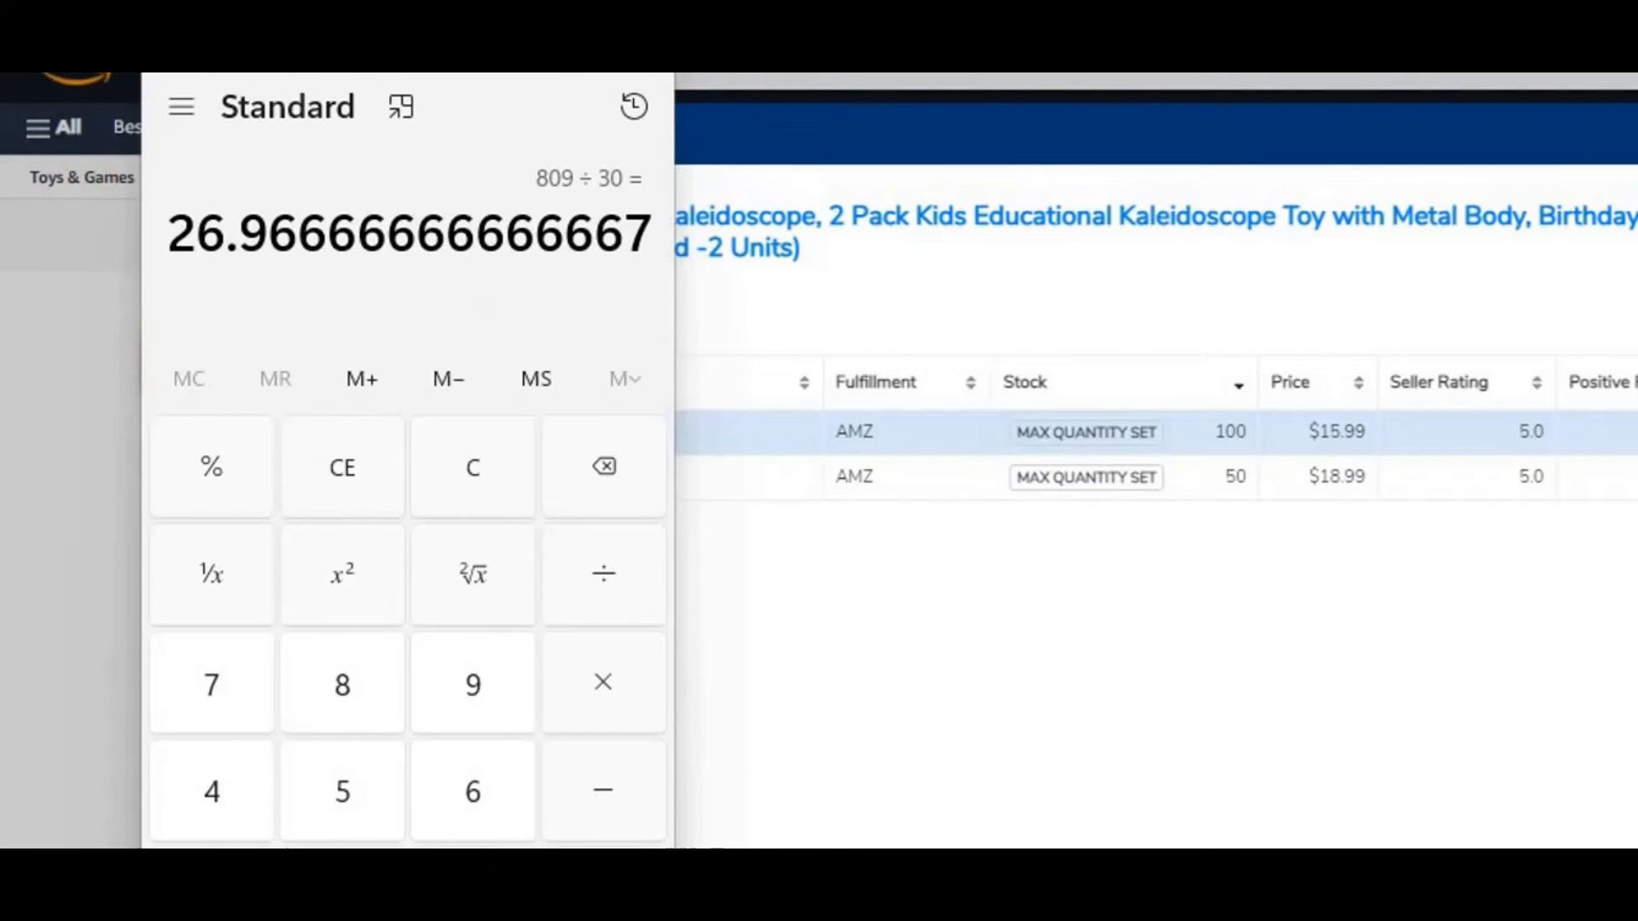
{"action": "type", "text": "100/27"}
{"action": "key", "text": "Return"}
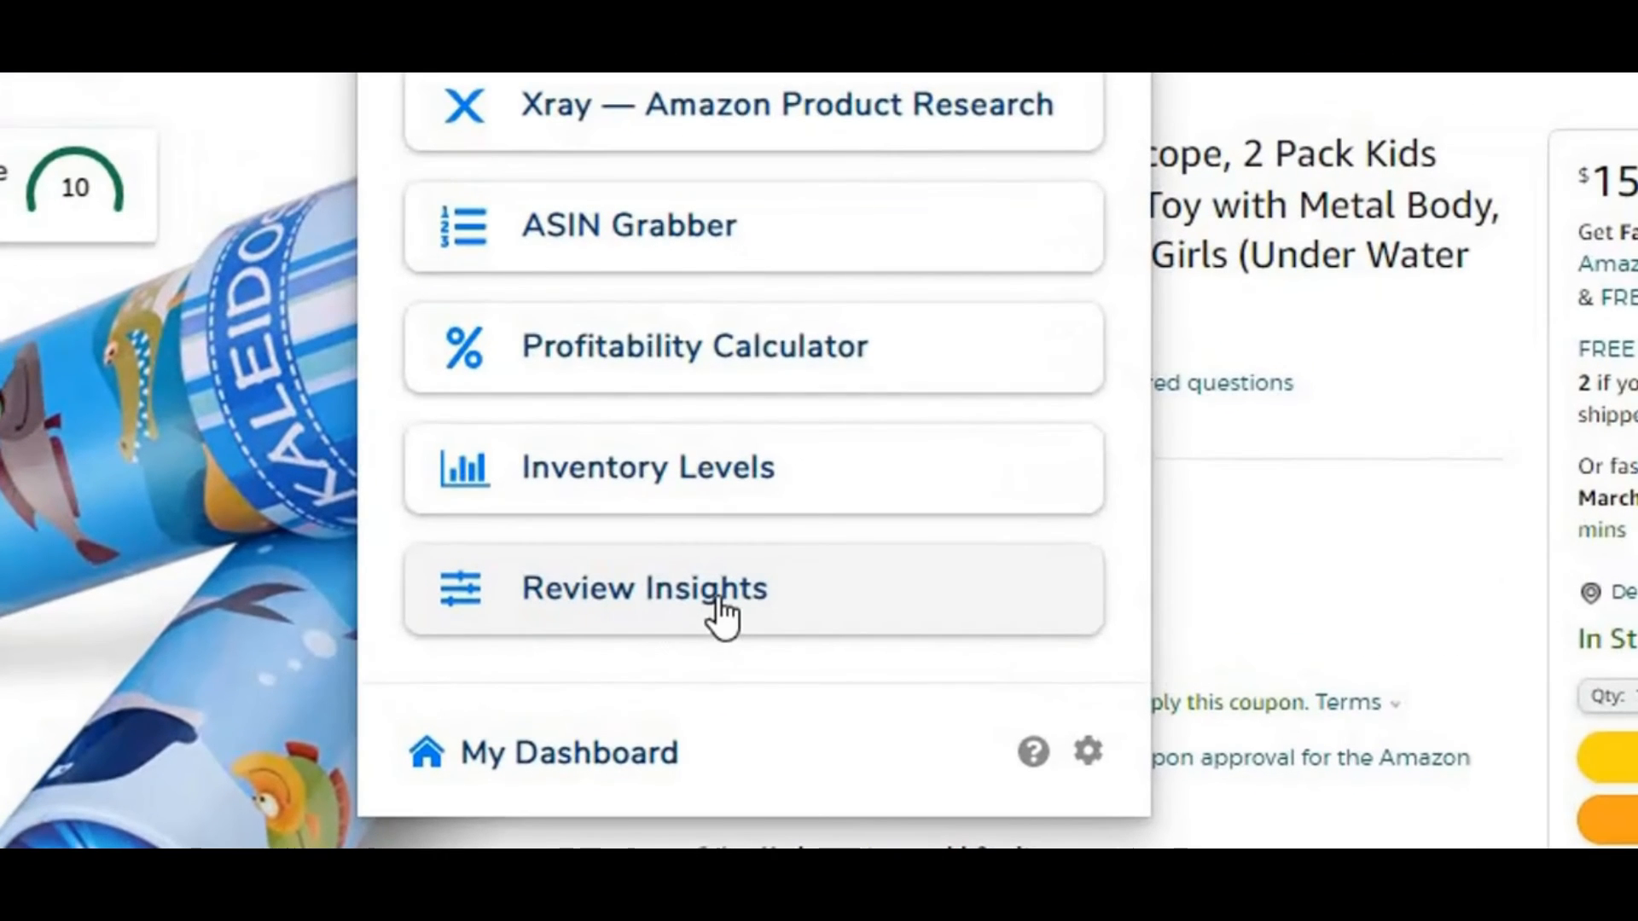
Open Review Insights for the iKeelo kaleidoscope and look through its overview, reviews, questions, review analysis and product variations
{"action": "left_click", "coordinate": [719, 599]}
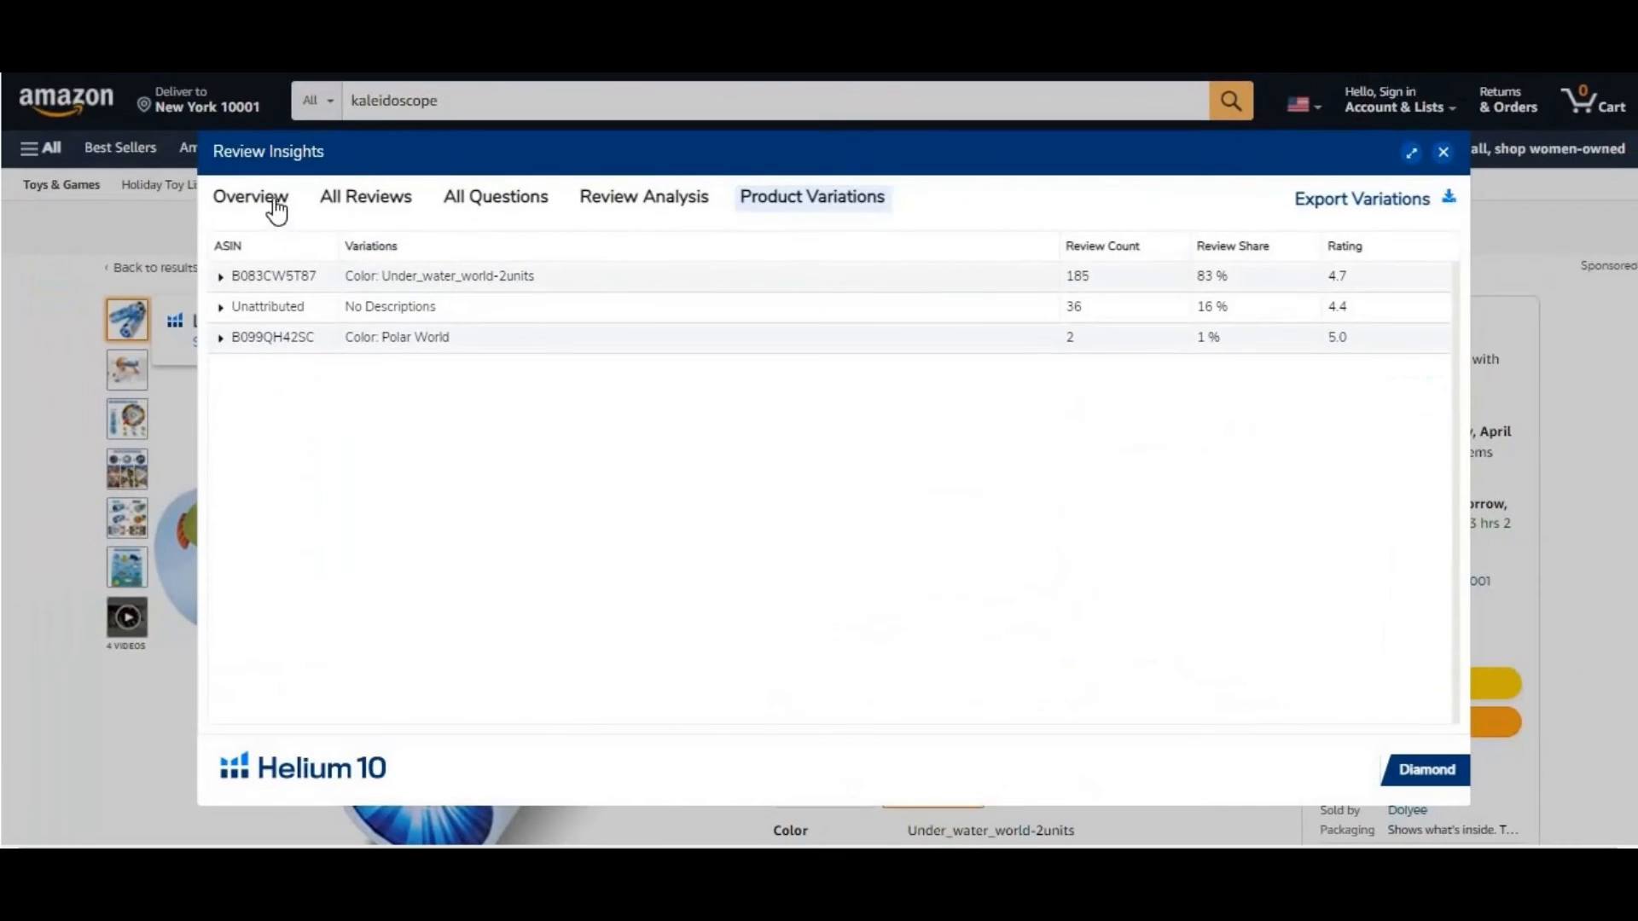
{"action": "left_click", "coordinate": [275, 203]}
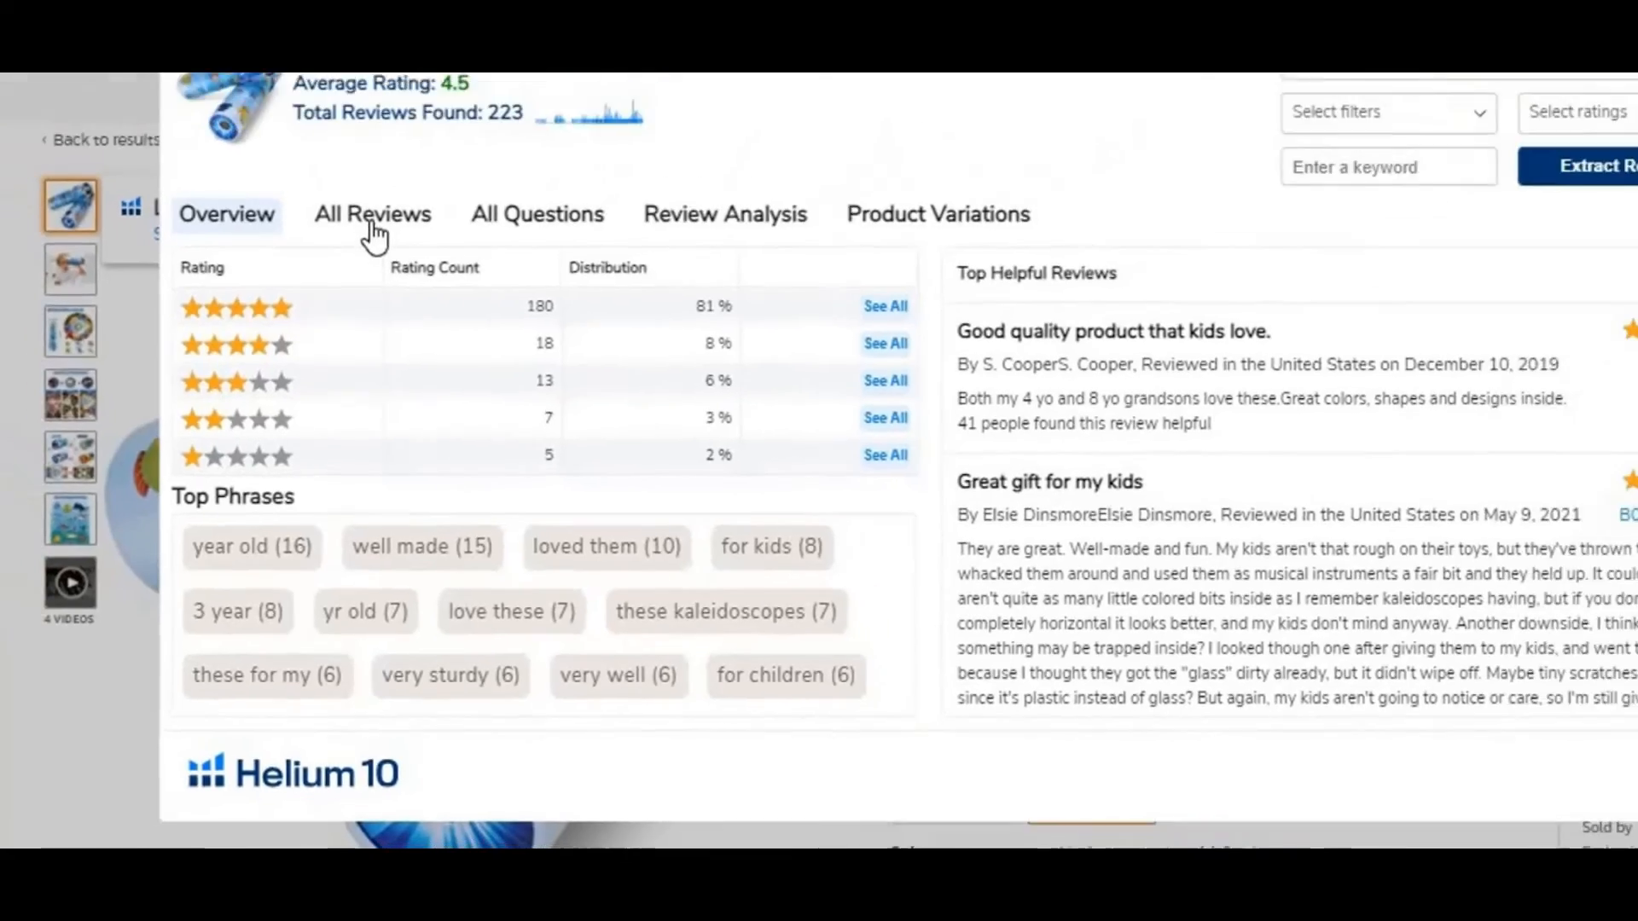
{"action": "left_click", "coordinate": [378, 136]}
{"action": "scroll", "coordinate": [508, 628], "scroll_direction": "down", "scroll_amount": 5}
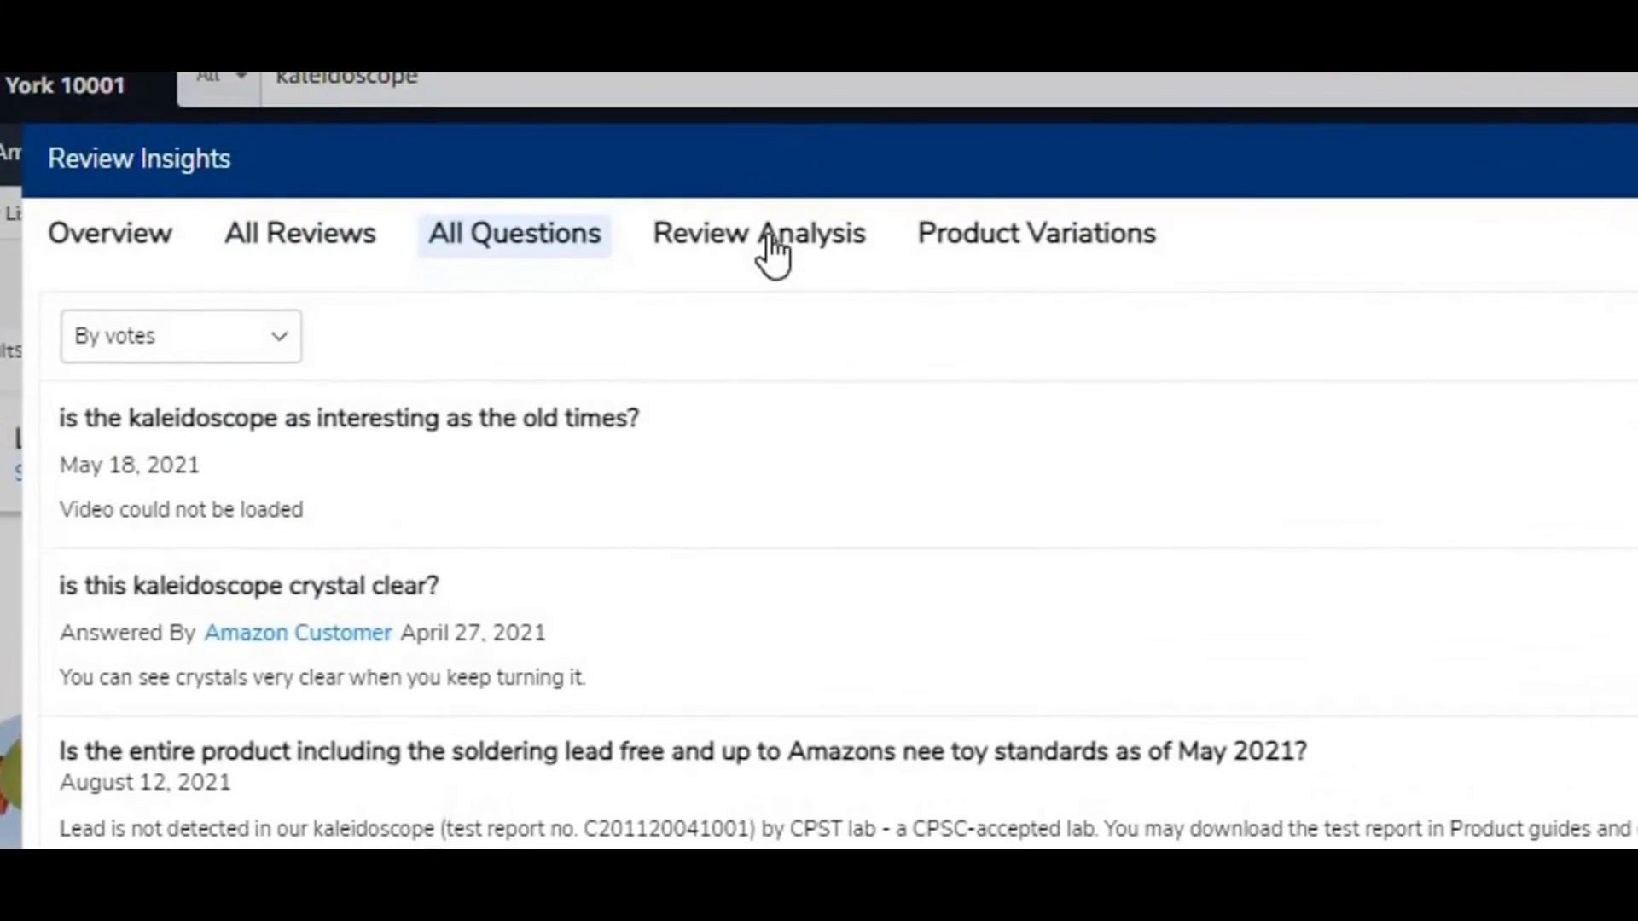
{"action": "left_click", "coordinate": [772, 254]}
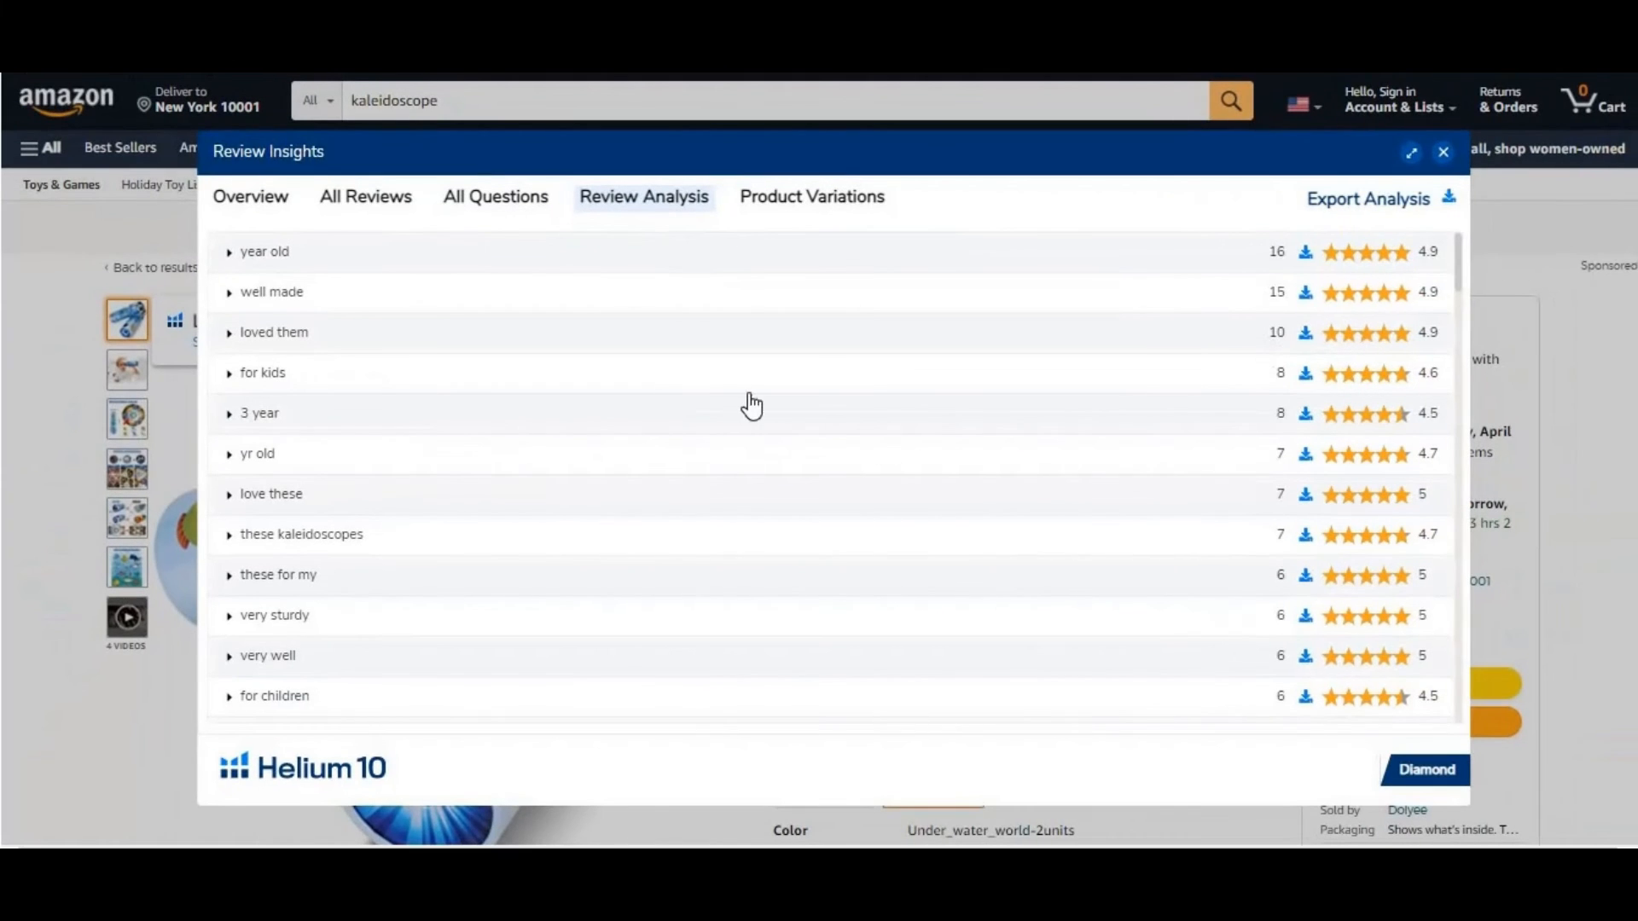
{"action": "left_click", "coordinate": [798, 209]}
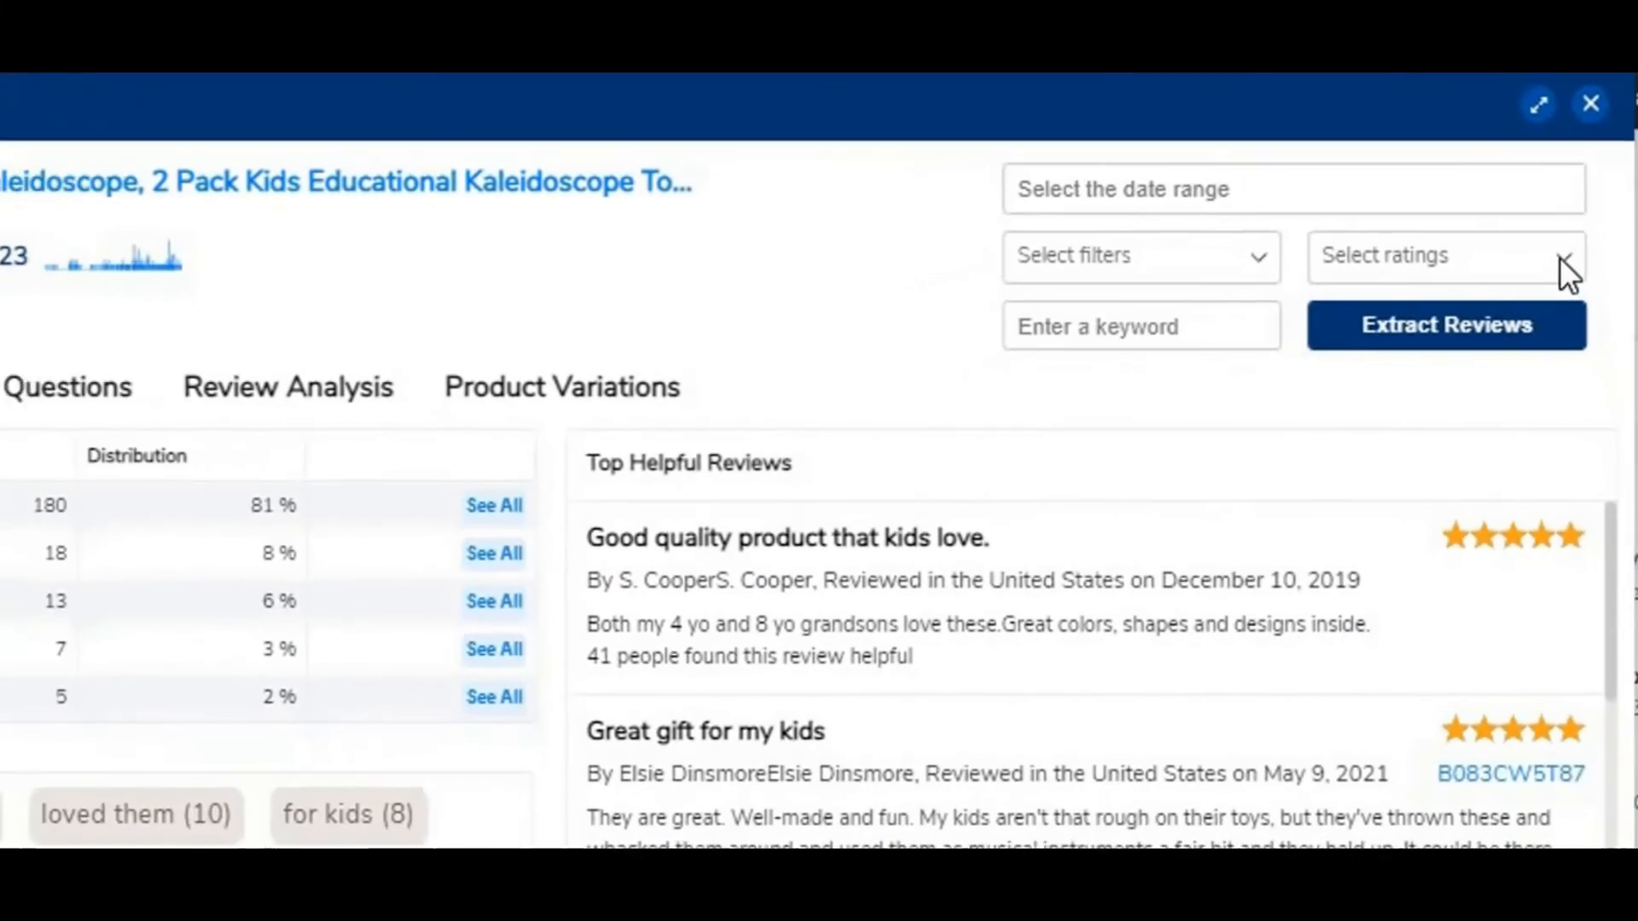
Try the 5 Stars rating filter for review extraction and browse the Top Helpful Reviews
{"action": "left_click", "coordinate": [1562, 259]}
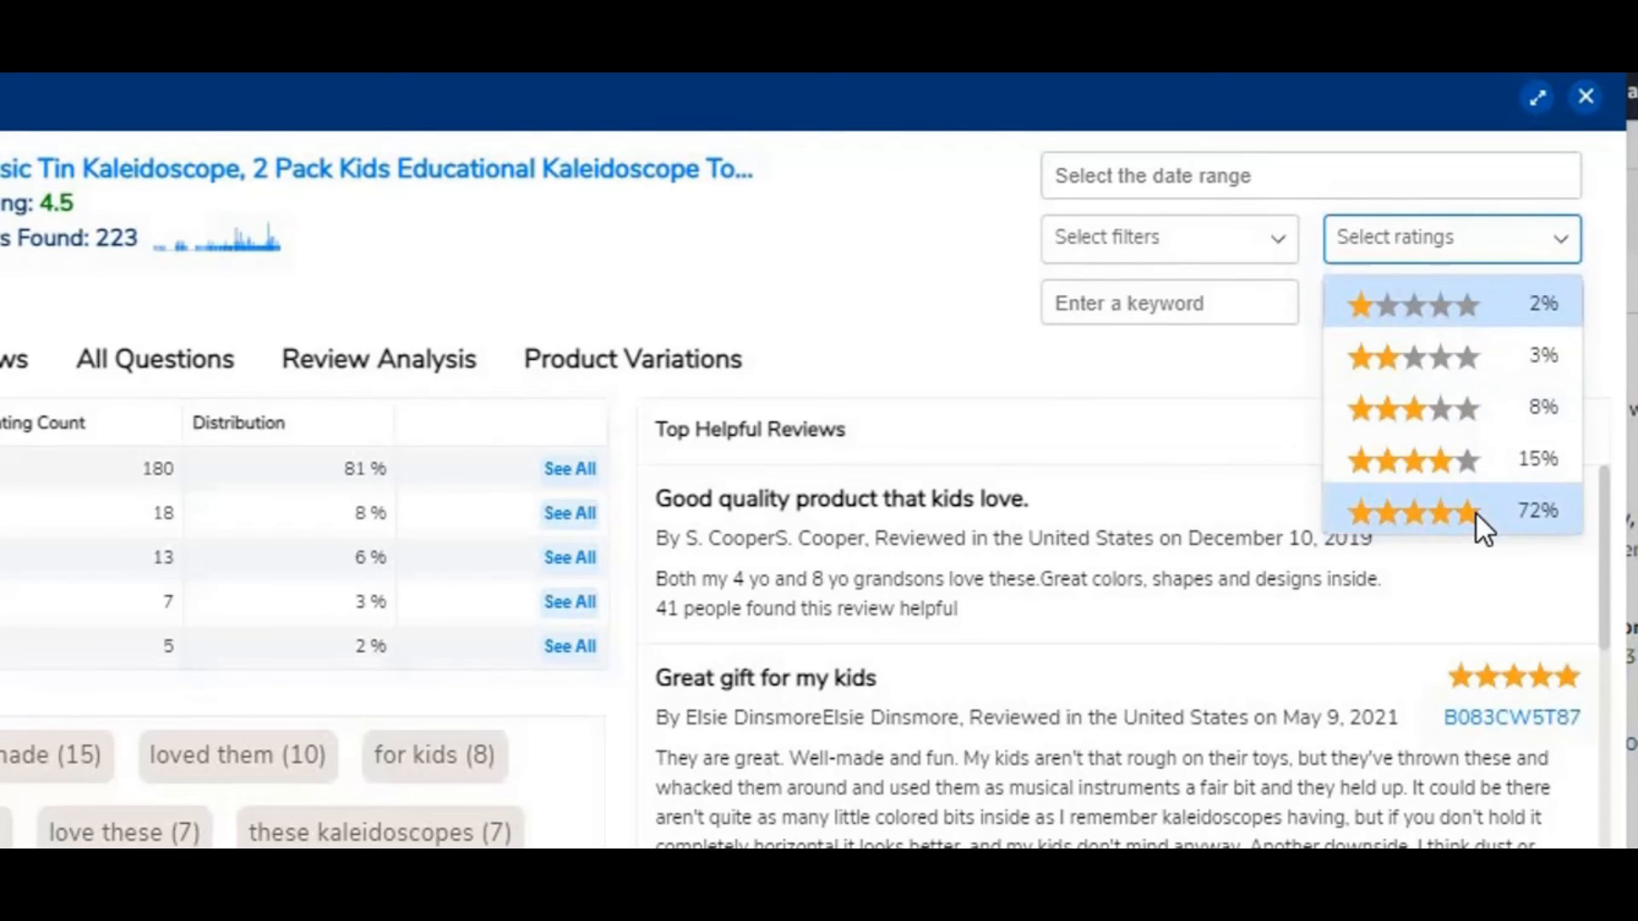
{"action": "left_click", "coordinate": [1415, 516]}
{"action": "scroll", "coordinate": [1204, 735], "scroll_direction": "down", "scroll_amount": 10}
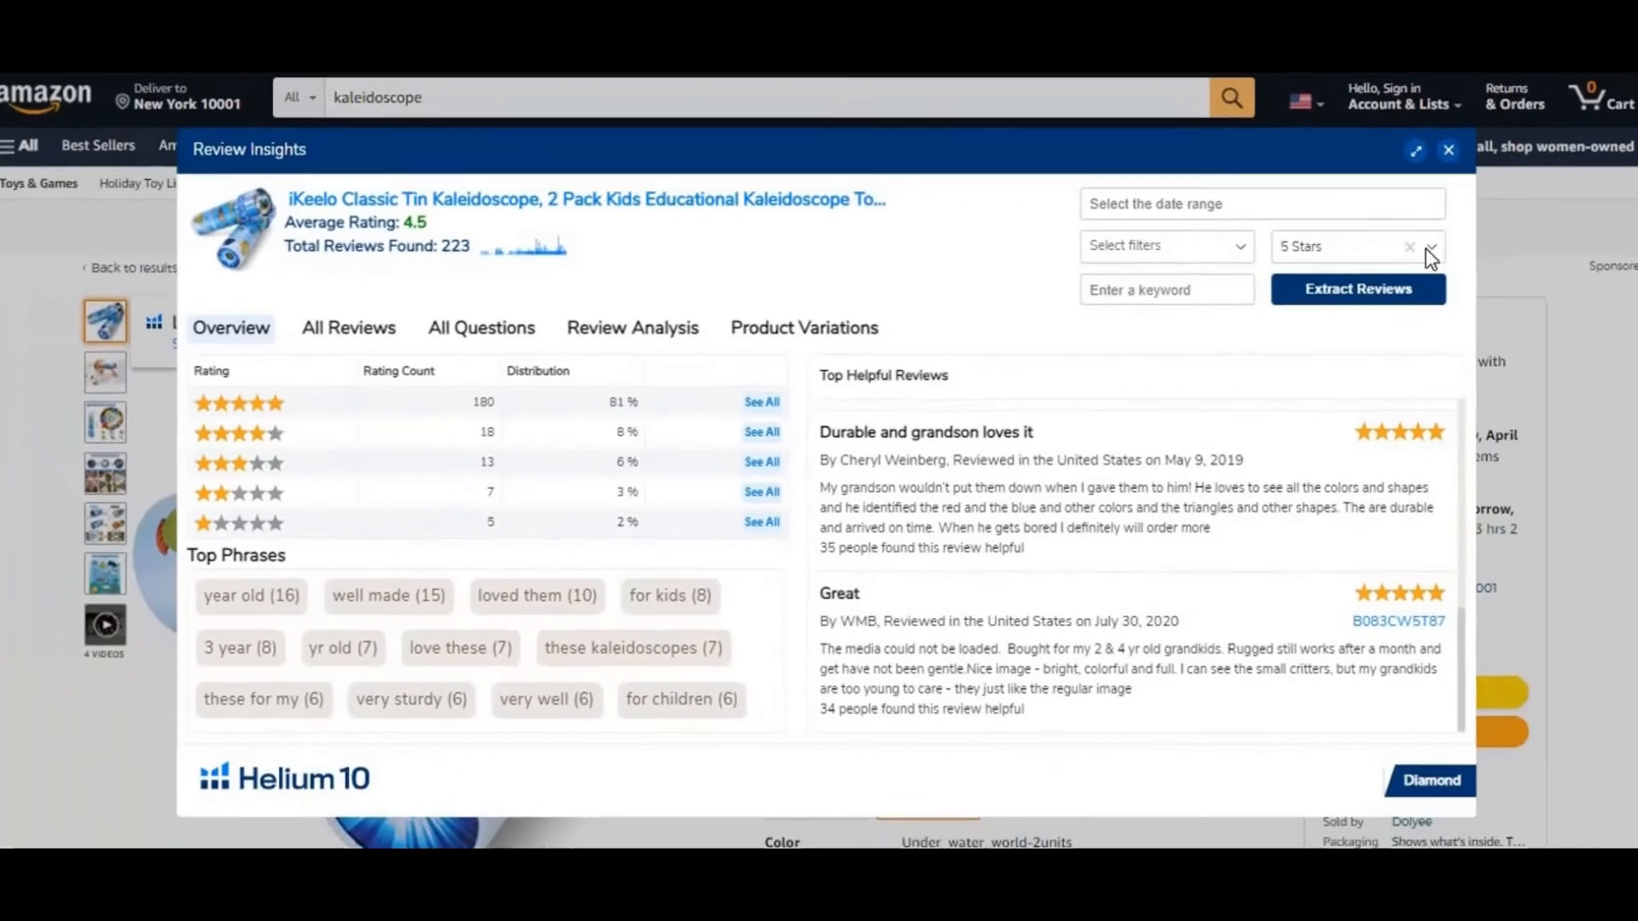
{"action": "left_click", "coordinate": [1528, 239]}
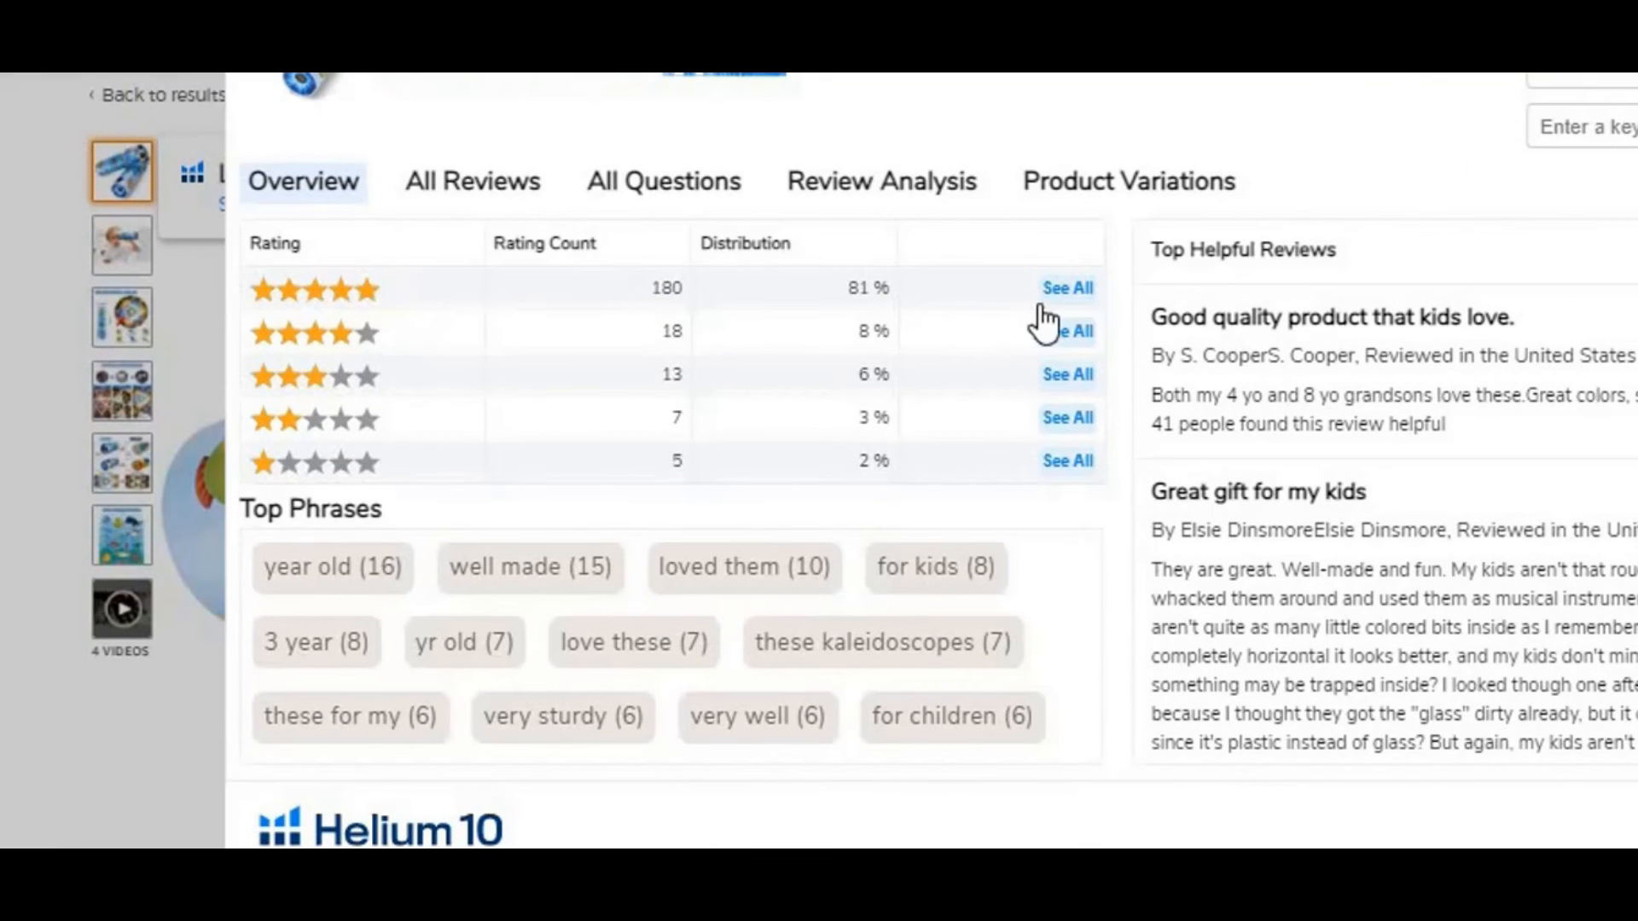
Open the five-star and one-star reviews from the rating distribution and read through the one-star complaints
{"action": "left_click", "coordinate": [1068, 288]}
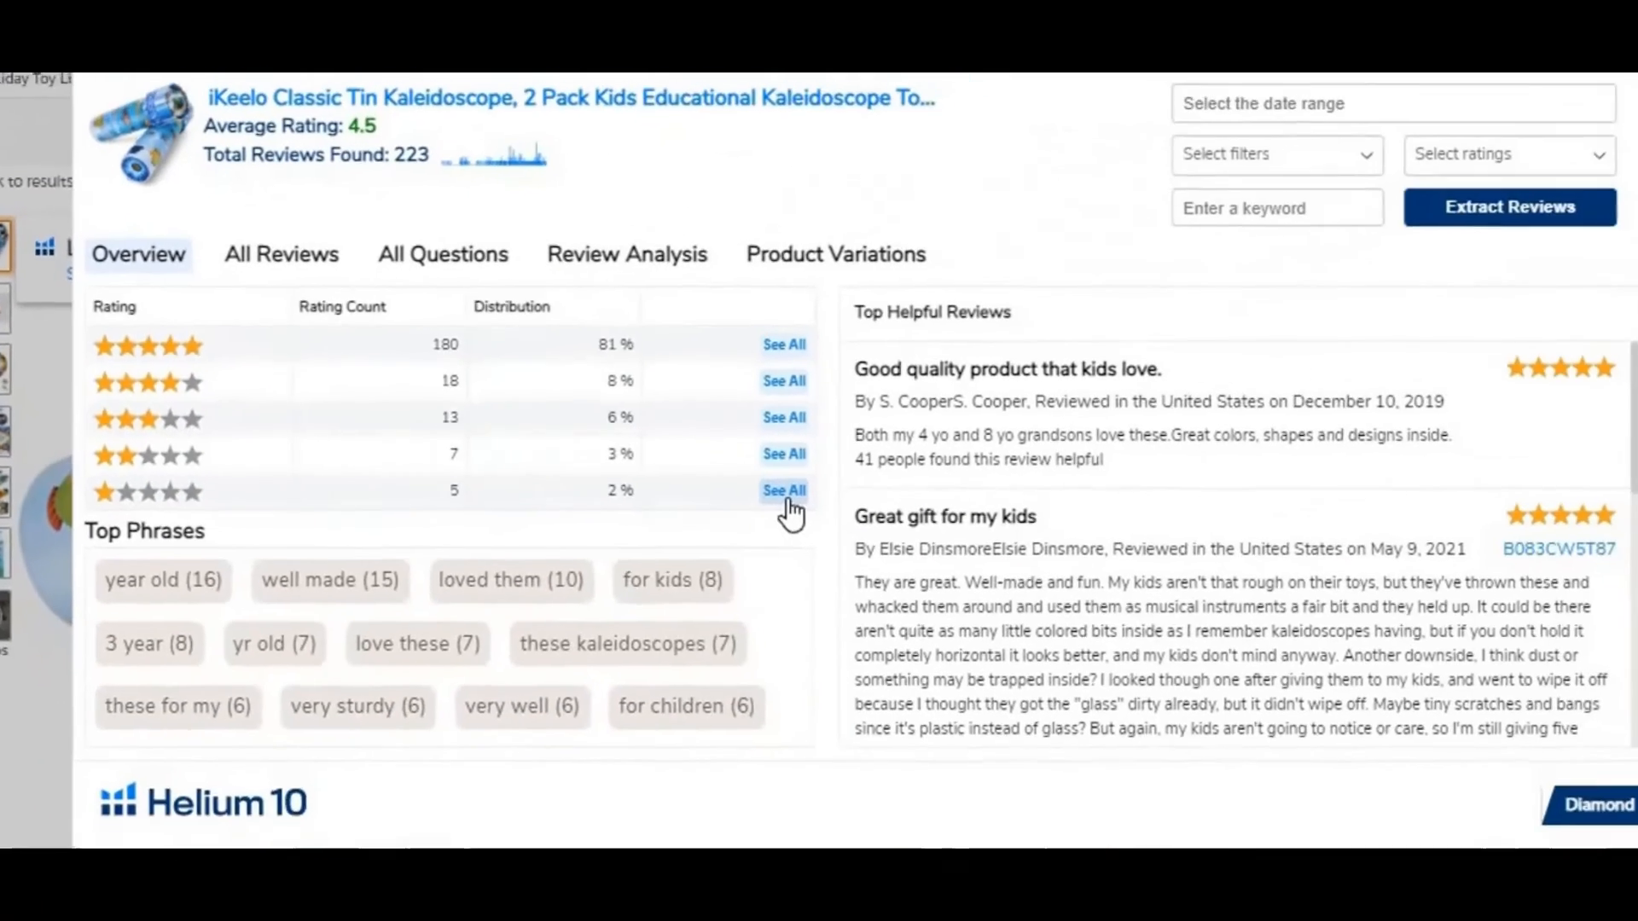
{"action": "left_click", "coordinate": [1311, 522]}
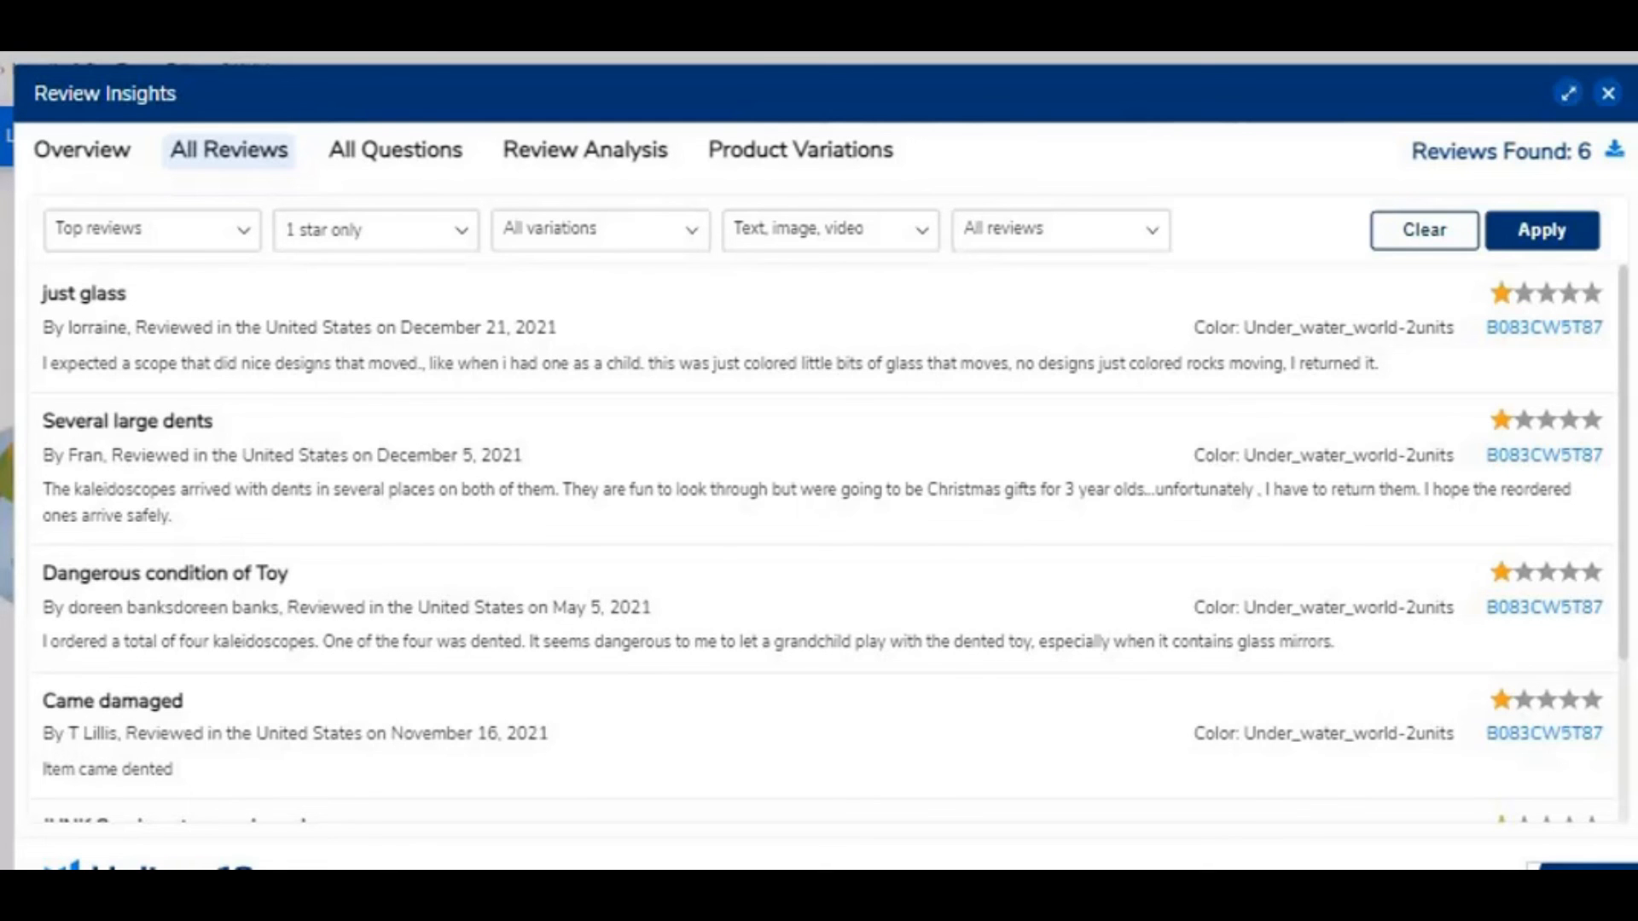
{"action": "scroll", "coordinate": [1603, 367], "scroll_direction": "down", "scroll_amount": 2}
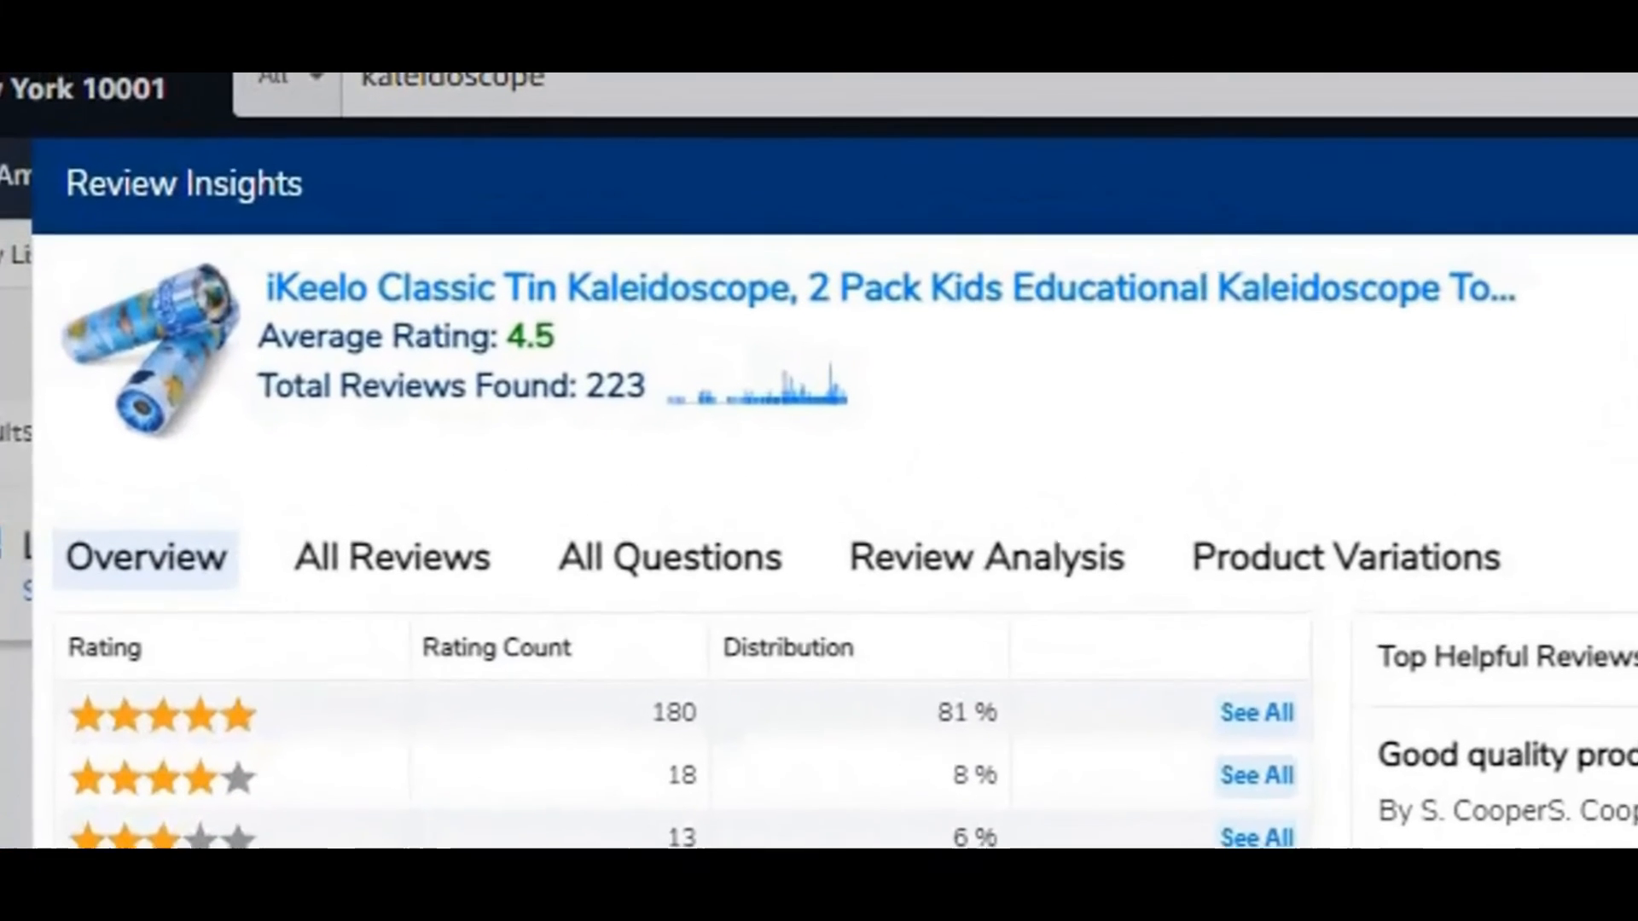